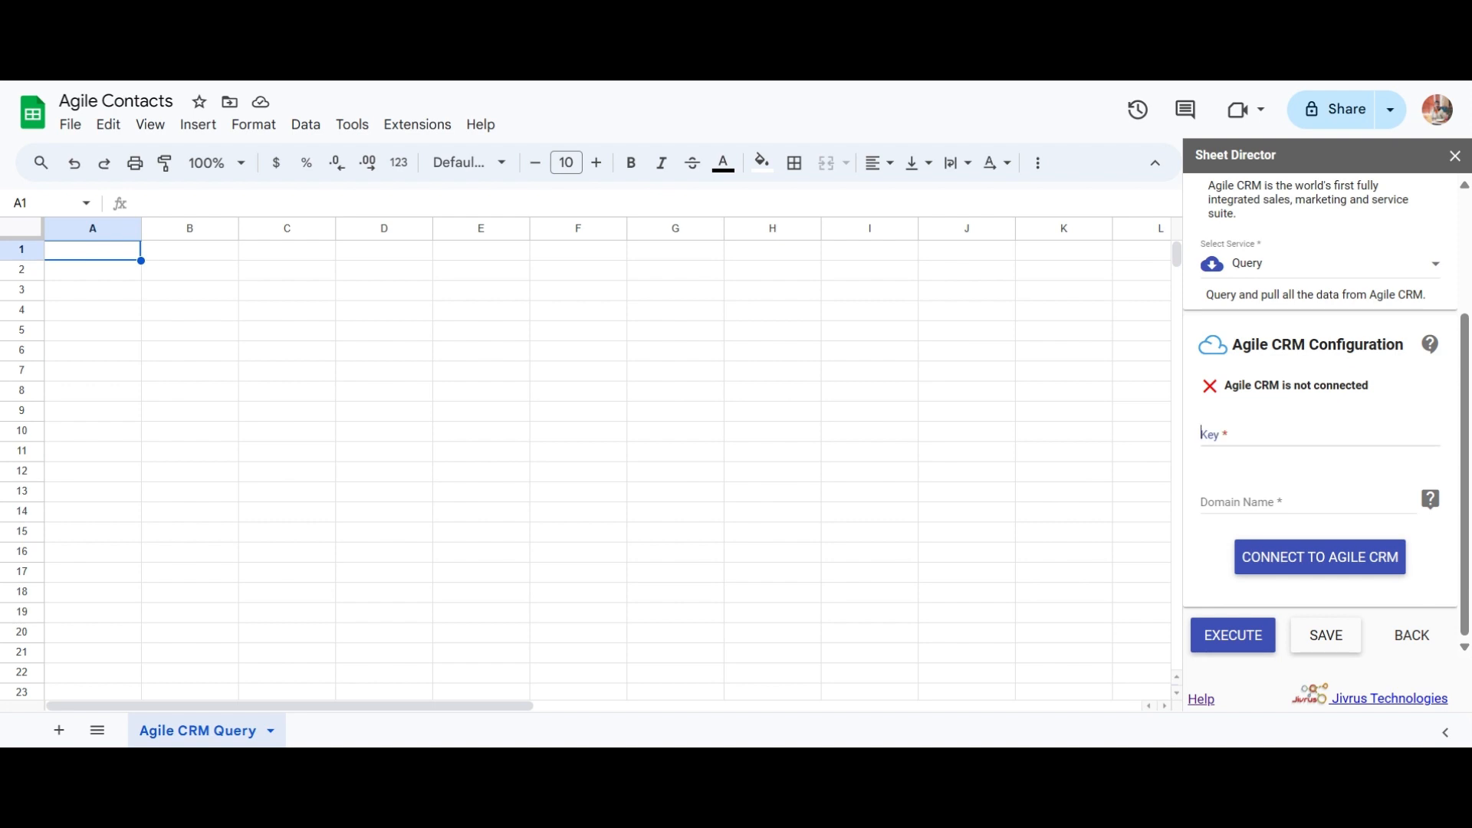
Enter the Agile CRM API key and the domain name, and connect the query service to Agile CRM.
key("ctrl+v")
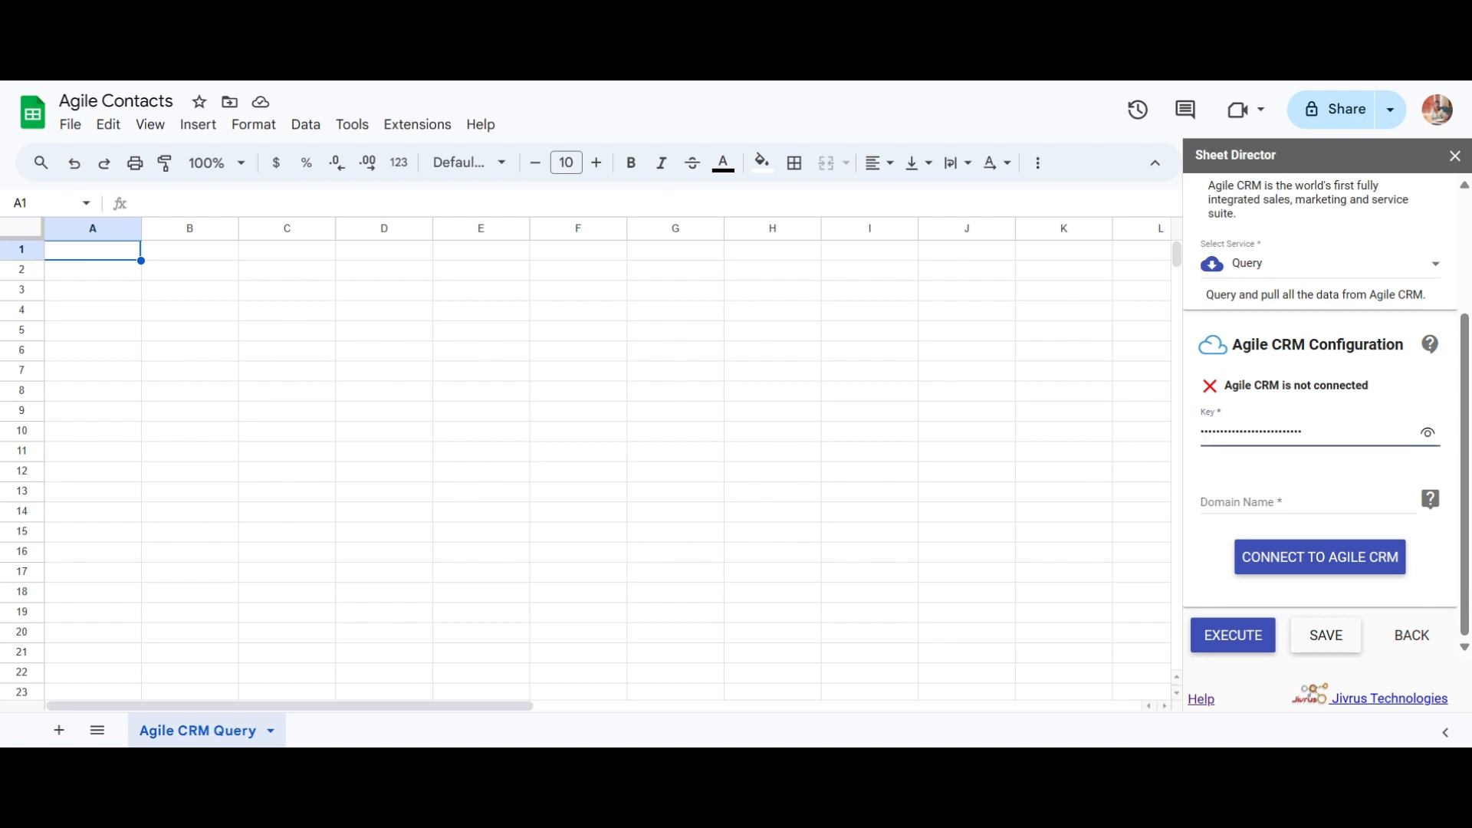
left_click(1188, 463)
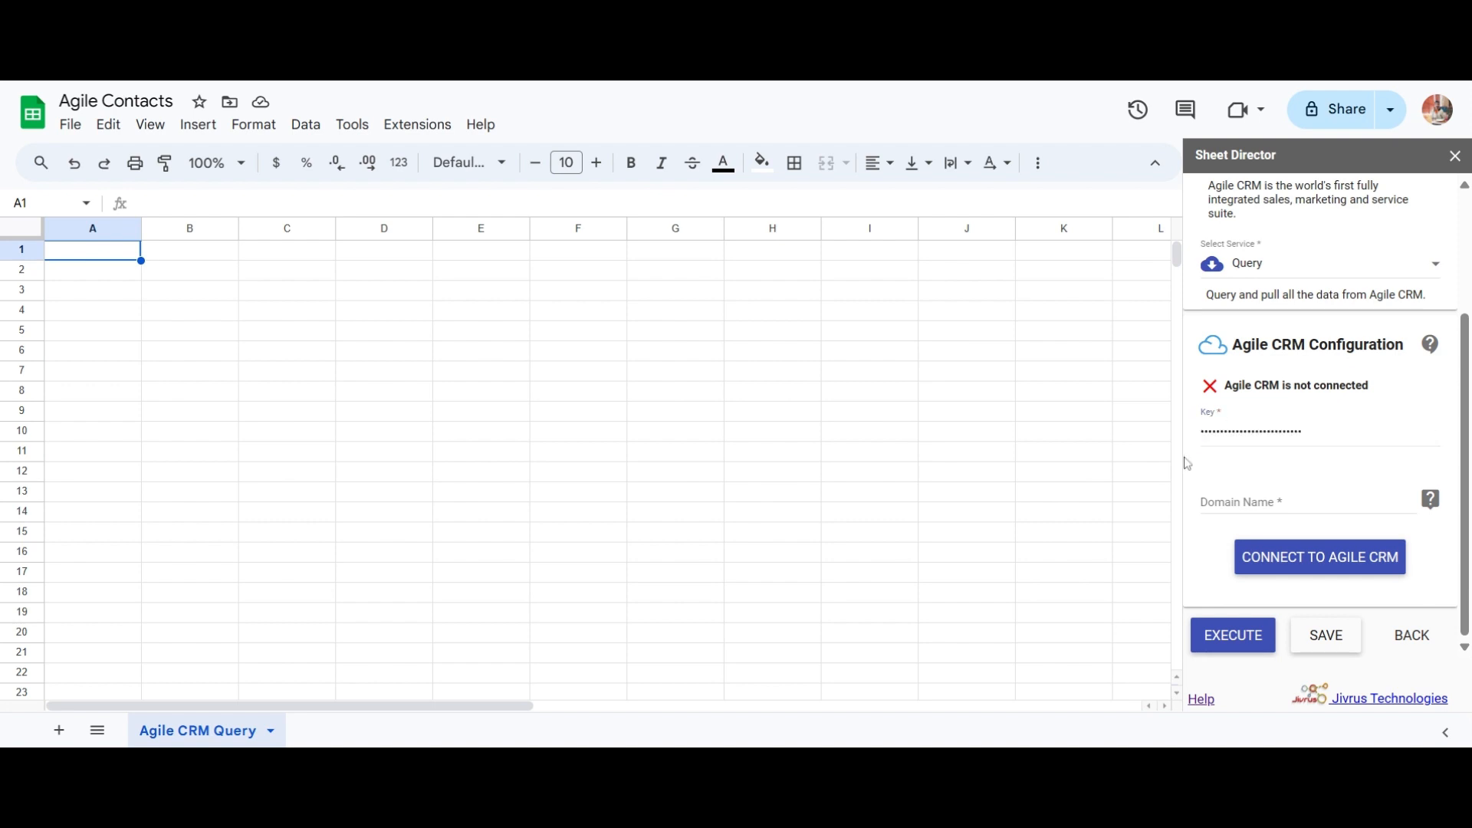
left_click(1257, 502)
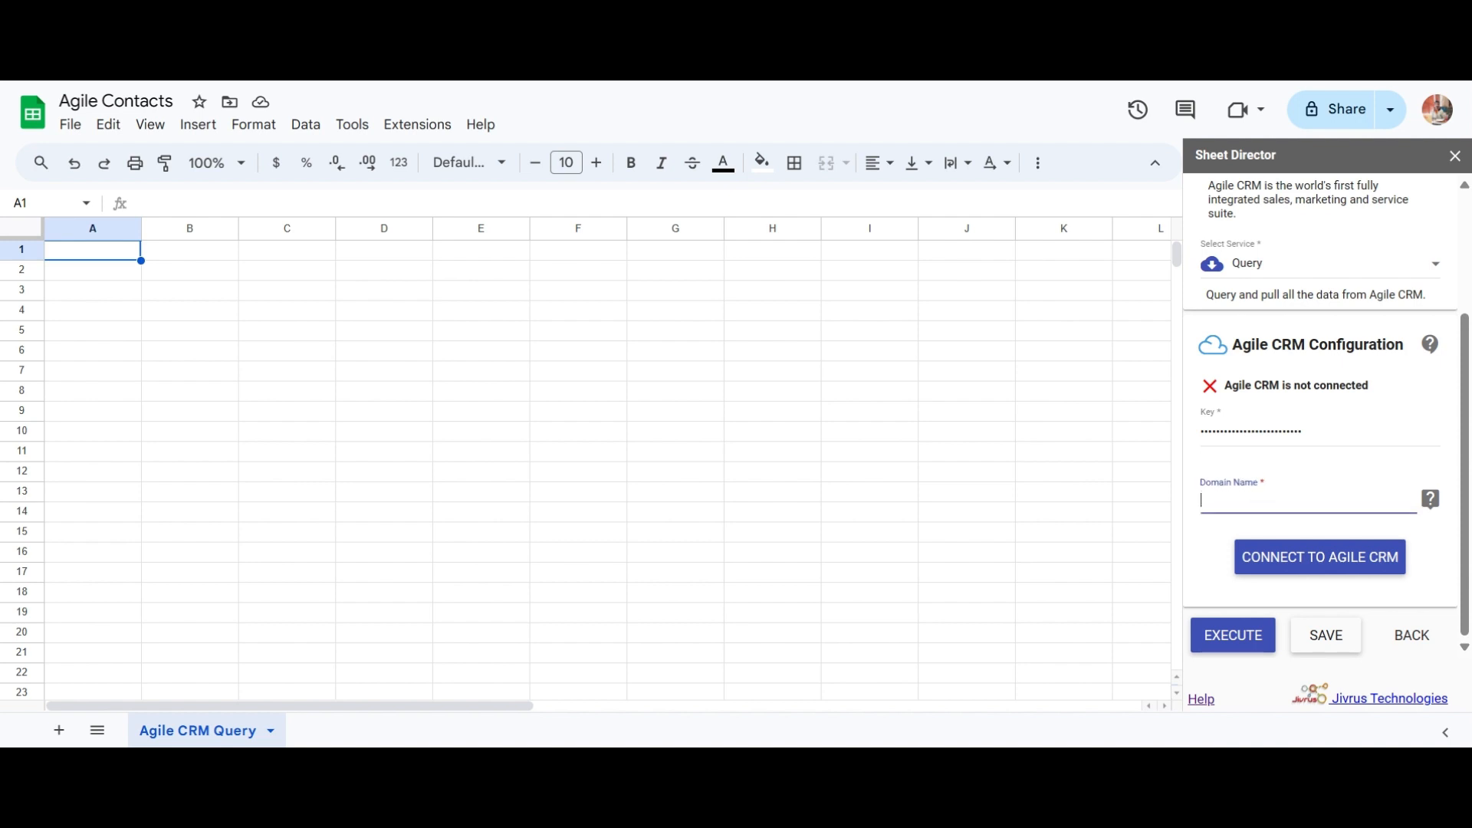
key("ctrl+v")
left_click(1191, 495)
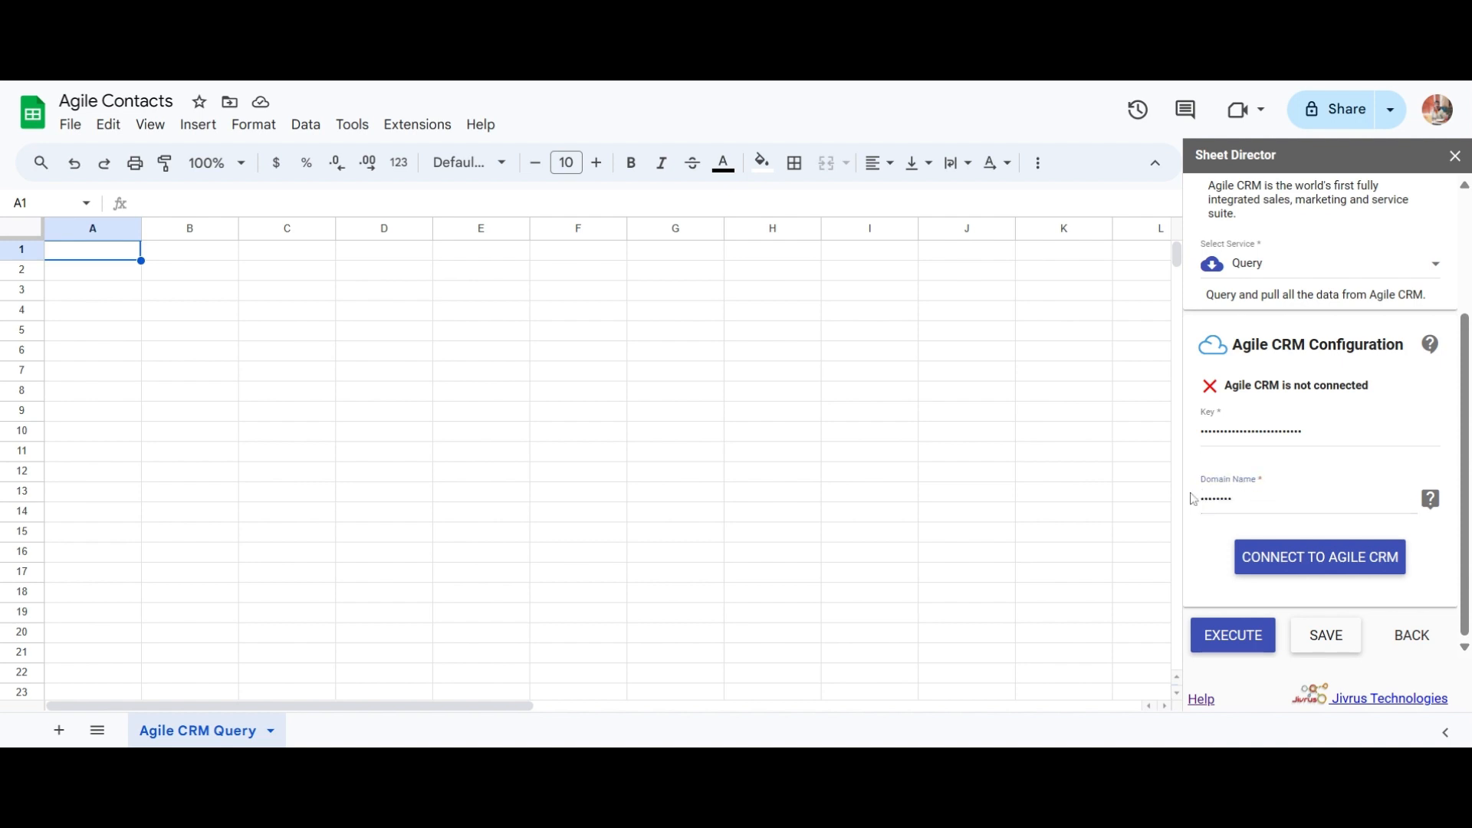
left_click(1256, 558)
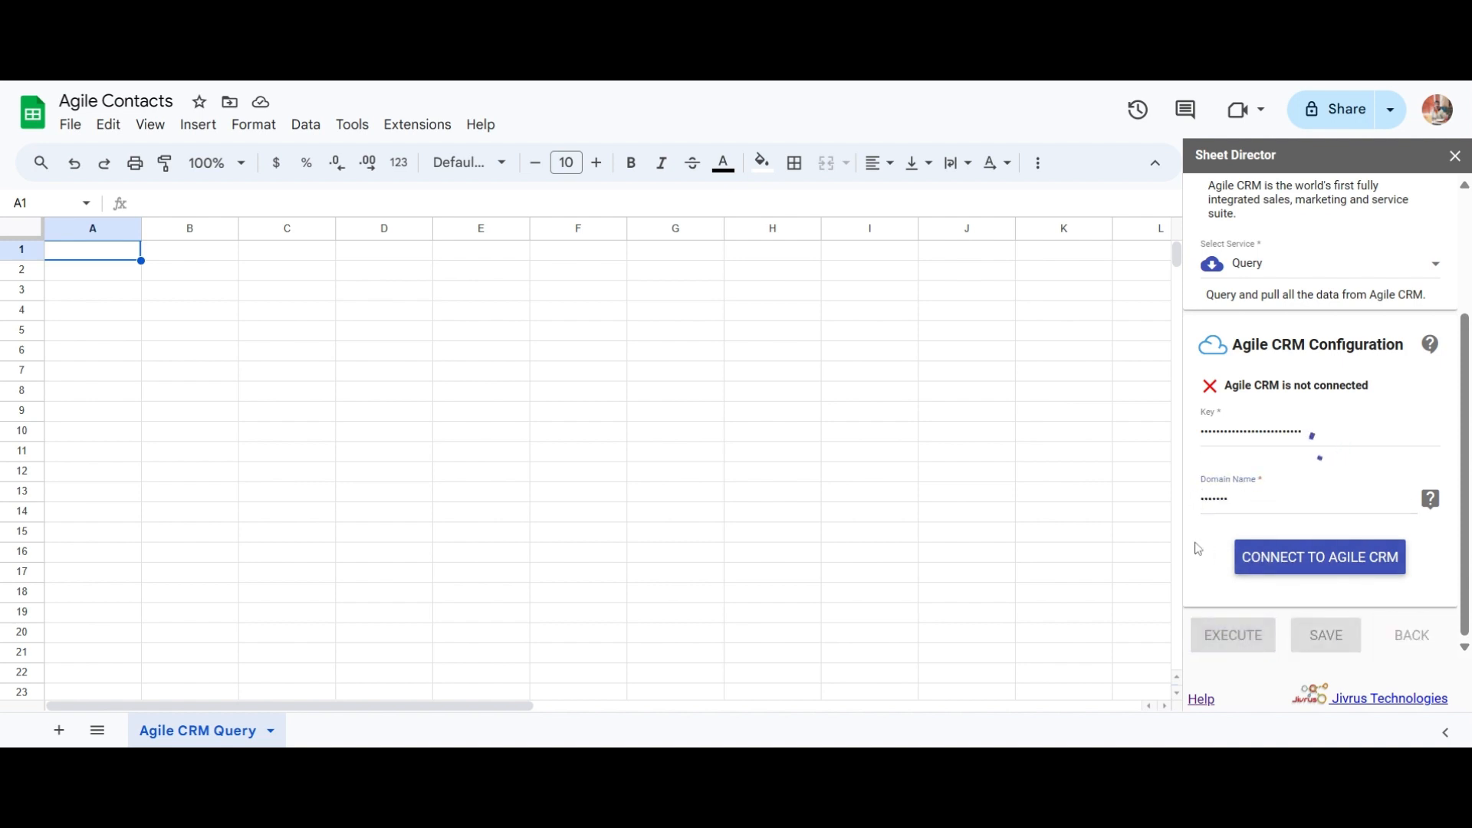
Query the Contacts entity with the fields Id, First Name, Last Name, Email and Company.
left_click_drag(1465, 451, 1465, 467)
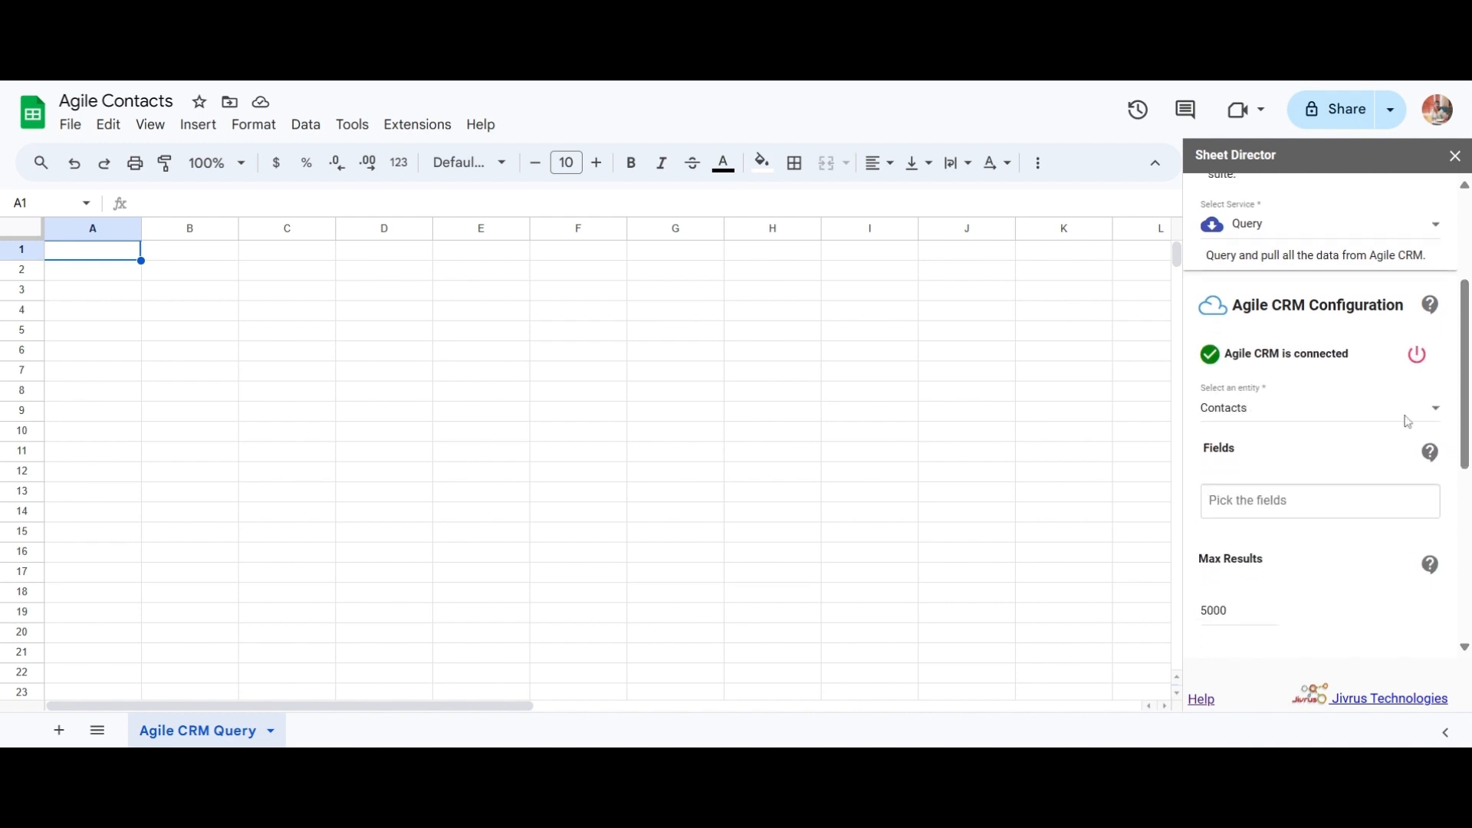
left_click(1352, 409)
left_click(1353, 409)
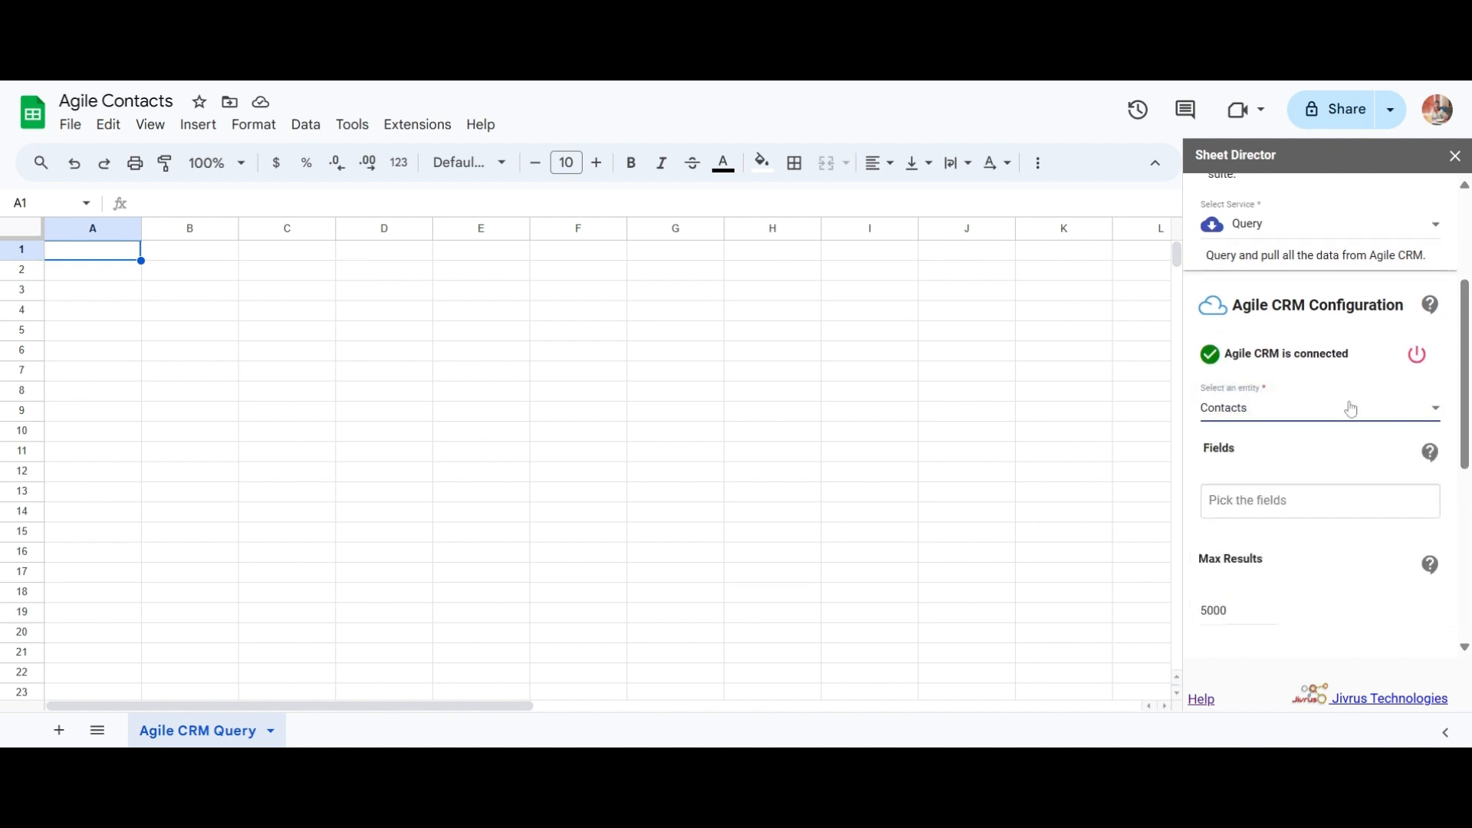
left_click(1201, 558)
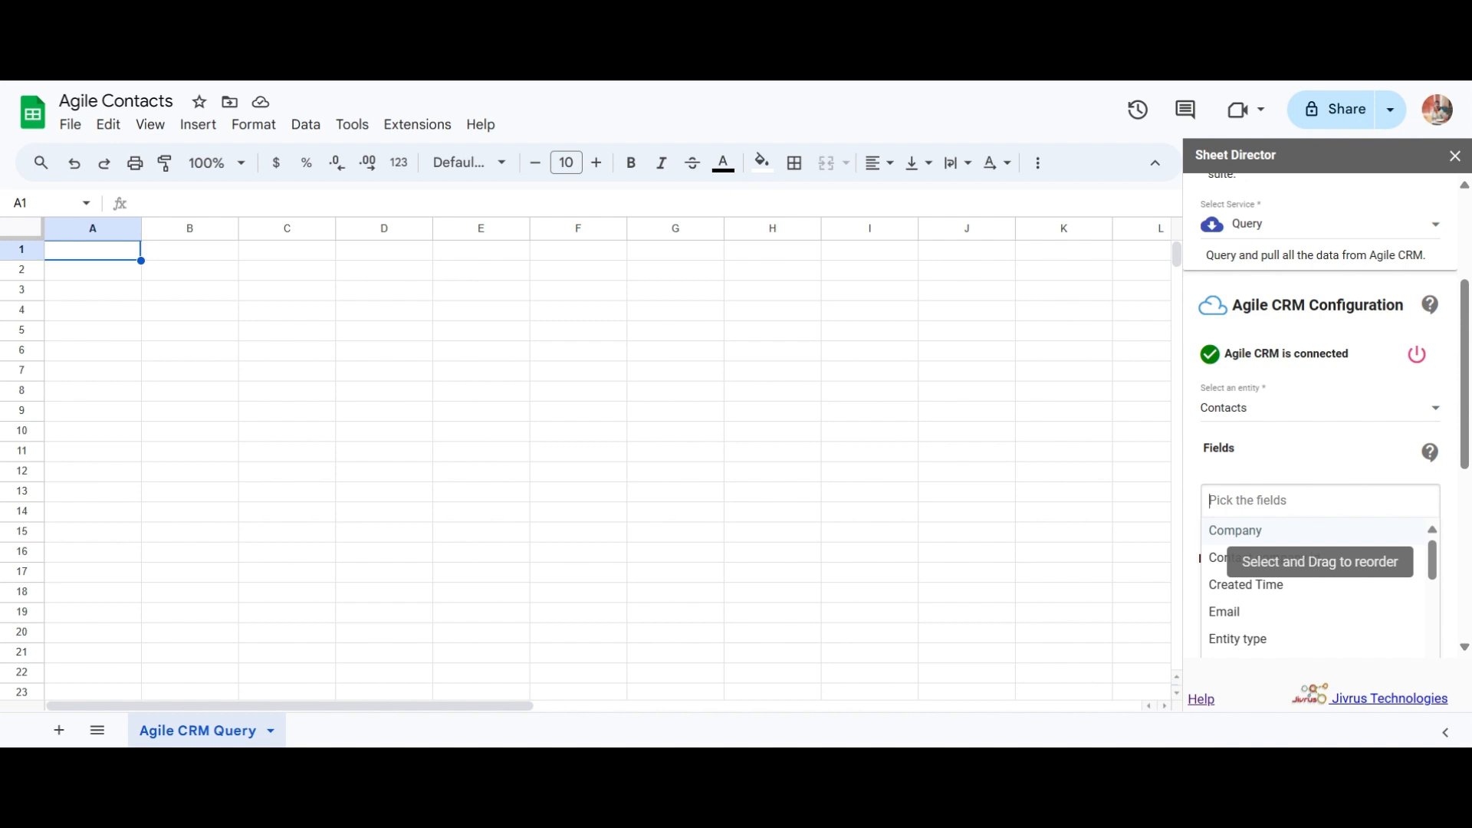
type("id")
left_click(1258, 530)
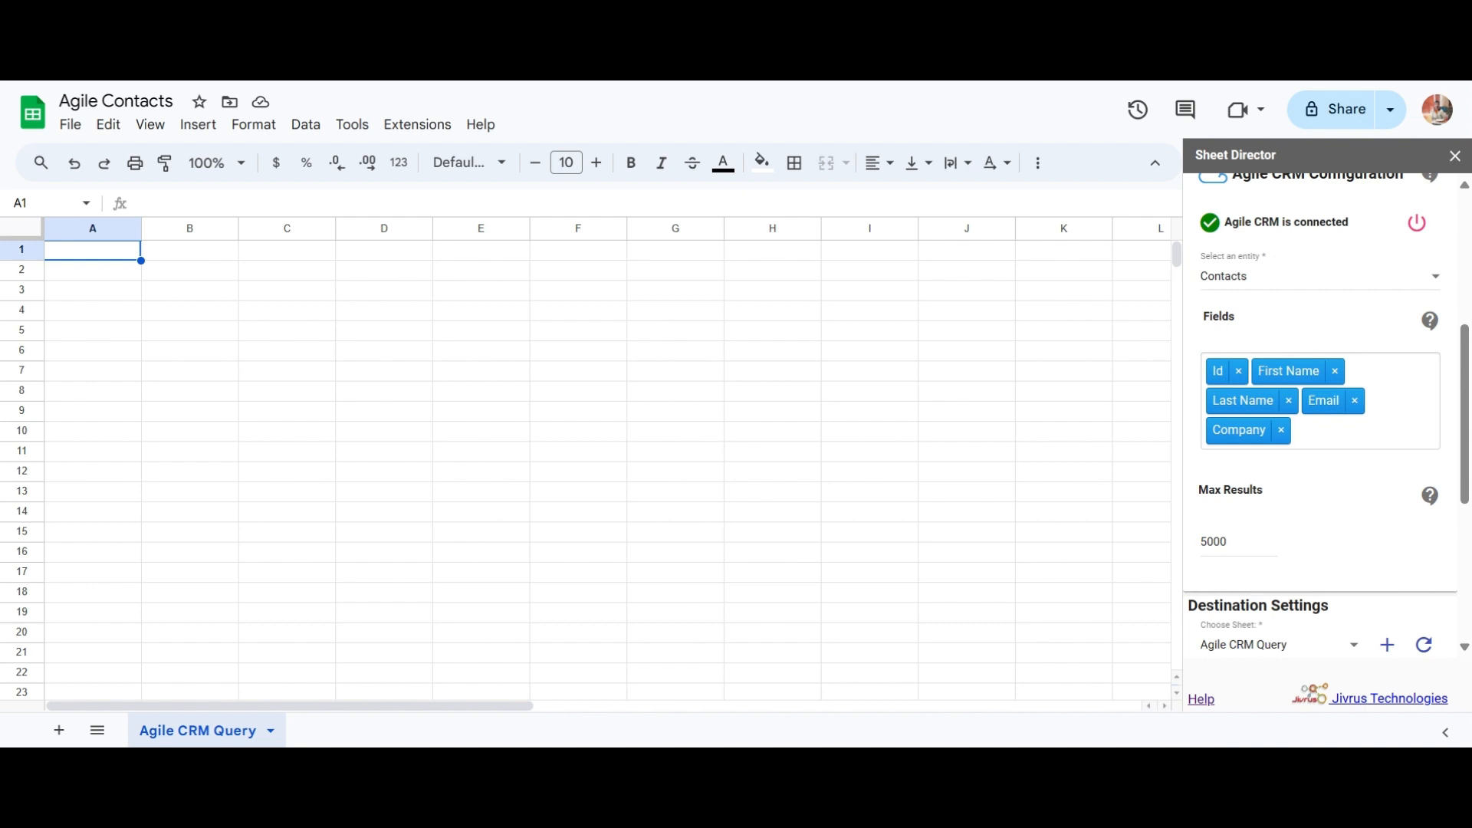
Set the query's maximum results to 100.
left_click_drag(1273, 538, 1192, 555)
type("100")
left_click(1192, 553)
Use the Agile CRM Query sheet as destination, keep Include Header and Clear Sheet on, and execute the query.
scroll(1192, 553, "down", 5)
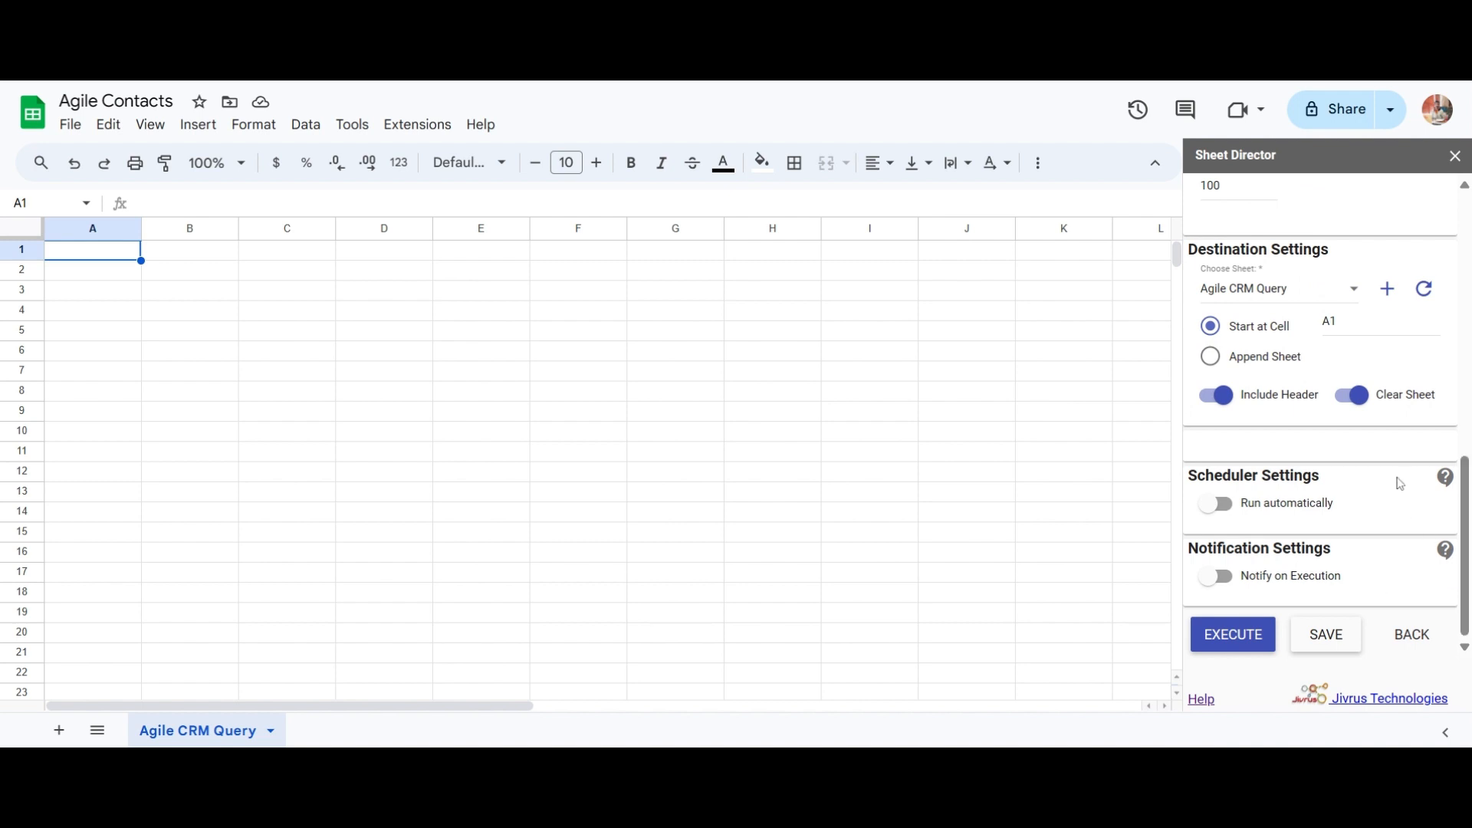
left_click(1254, 299)
left_click(1255, 300)
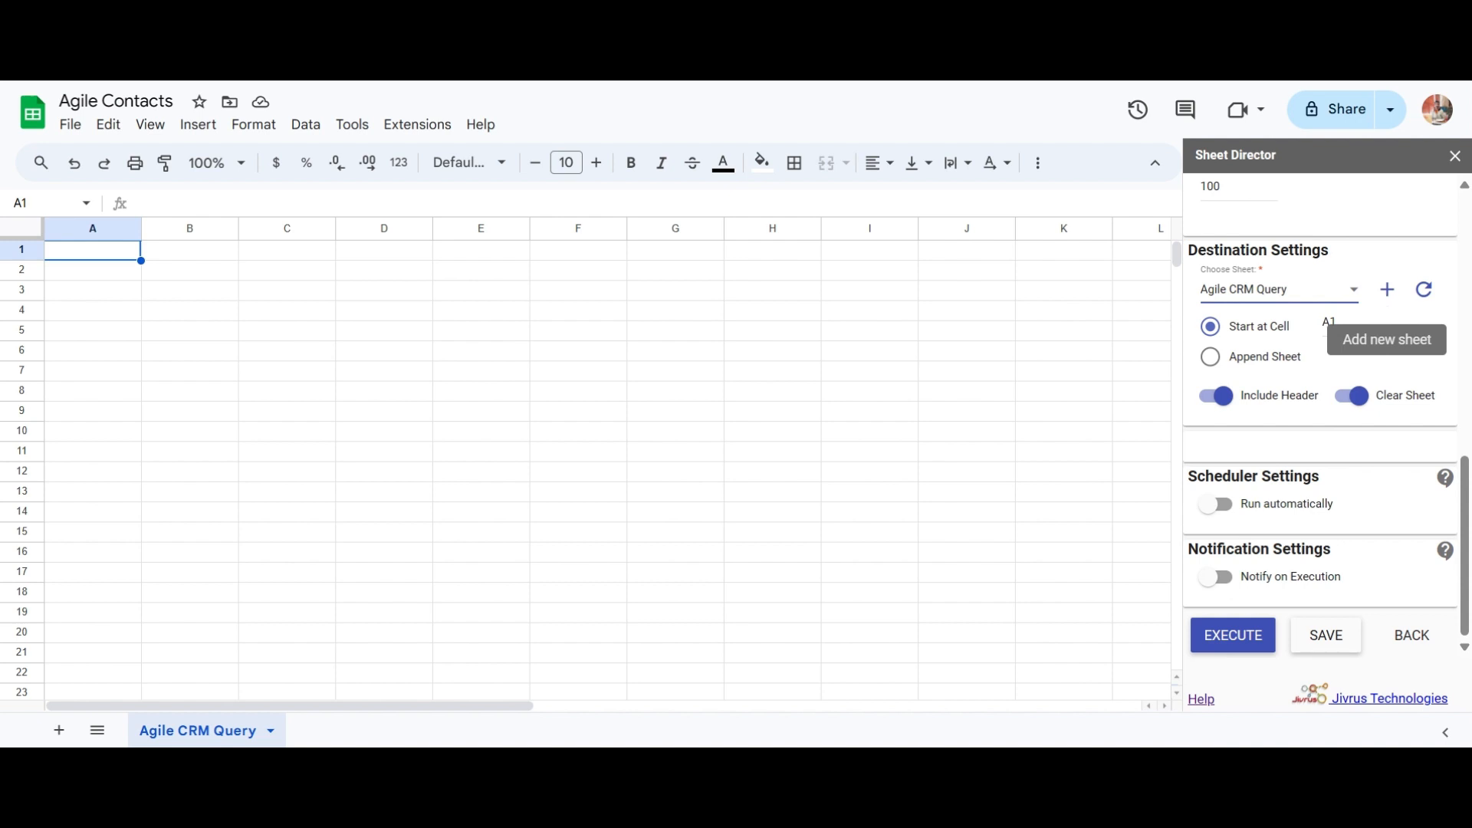
left_click(1224, 396)
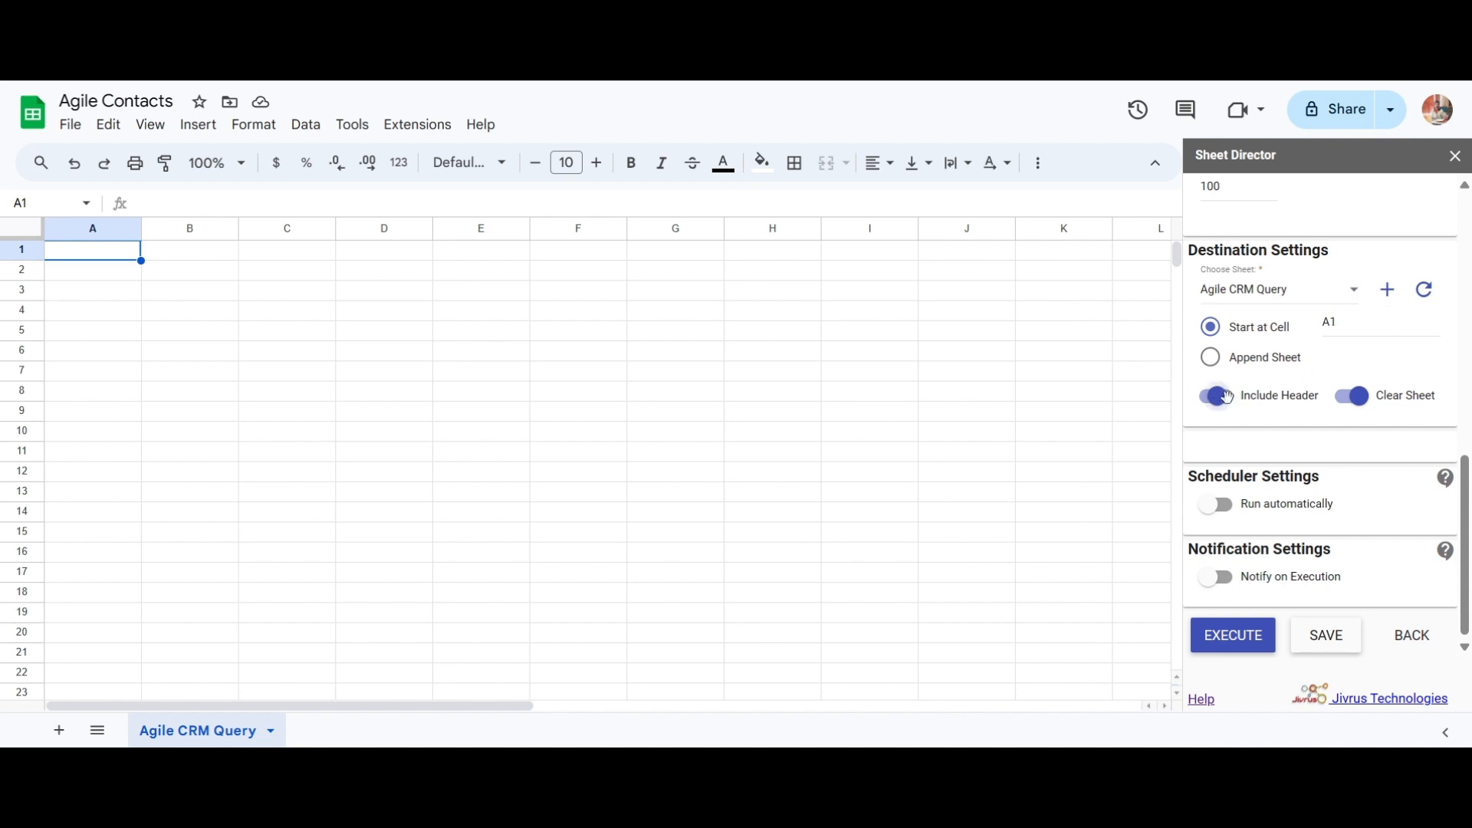
left_click(1221, 396)
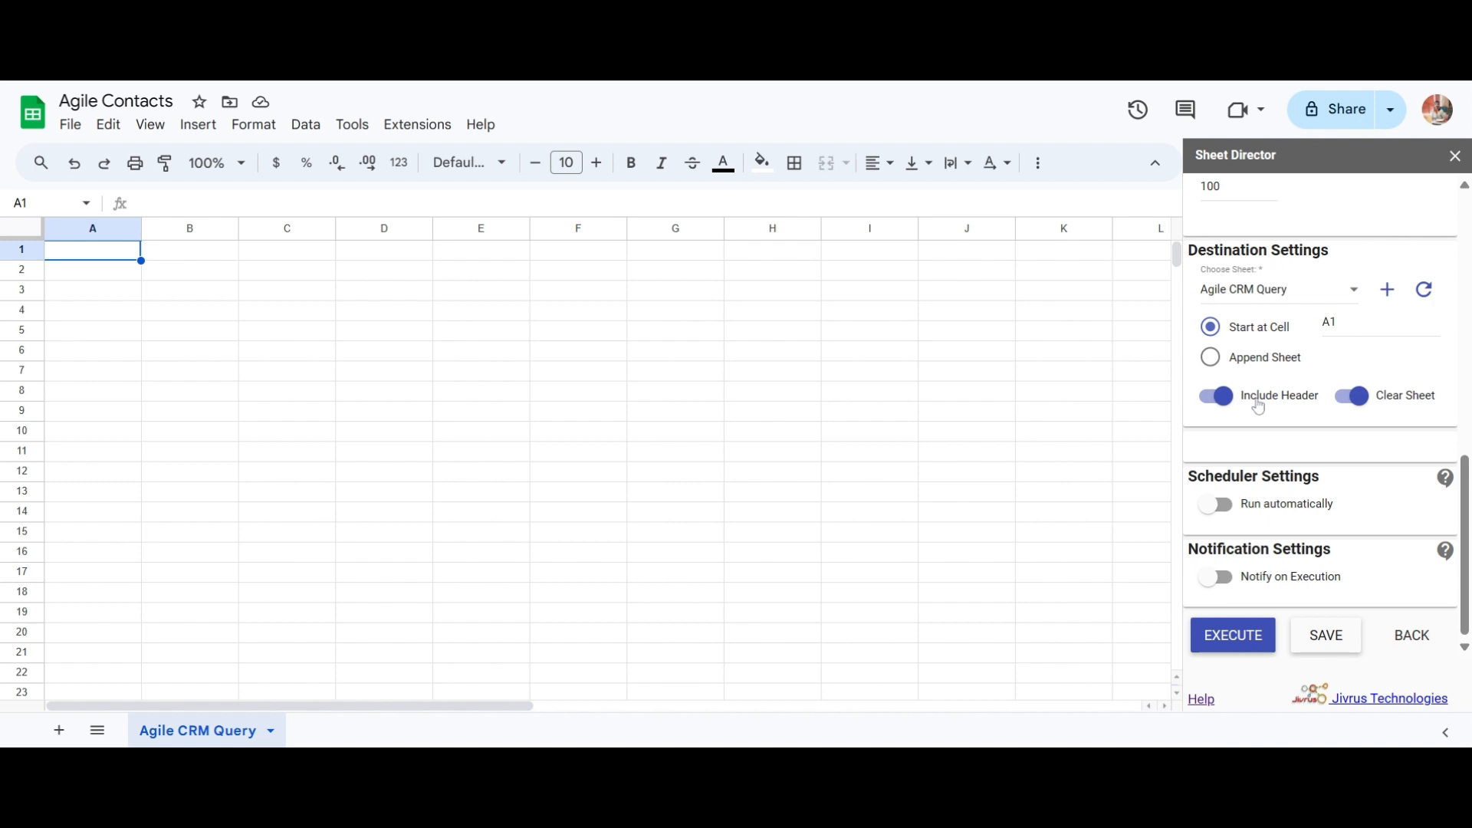
left_click(1350, 395)
left_click(1350, 394)
left_click(1263, 640)
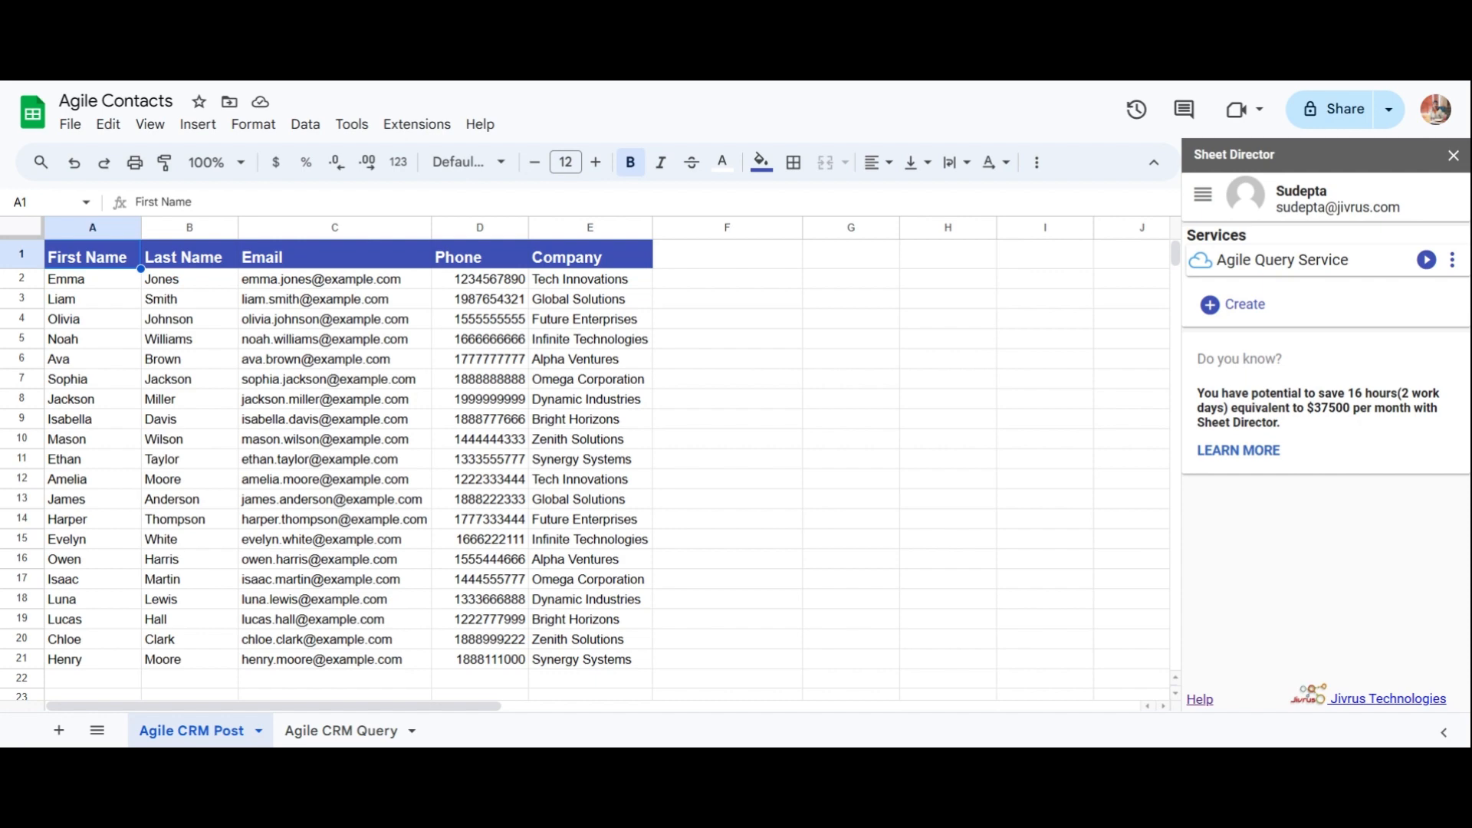
Create an Agile CRM service named "Agile CRM Post Service" with the service type Post.
left_click(1198, 298)
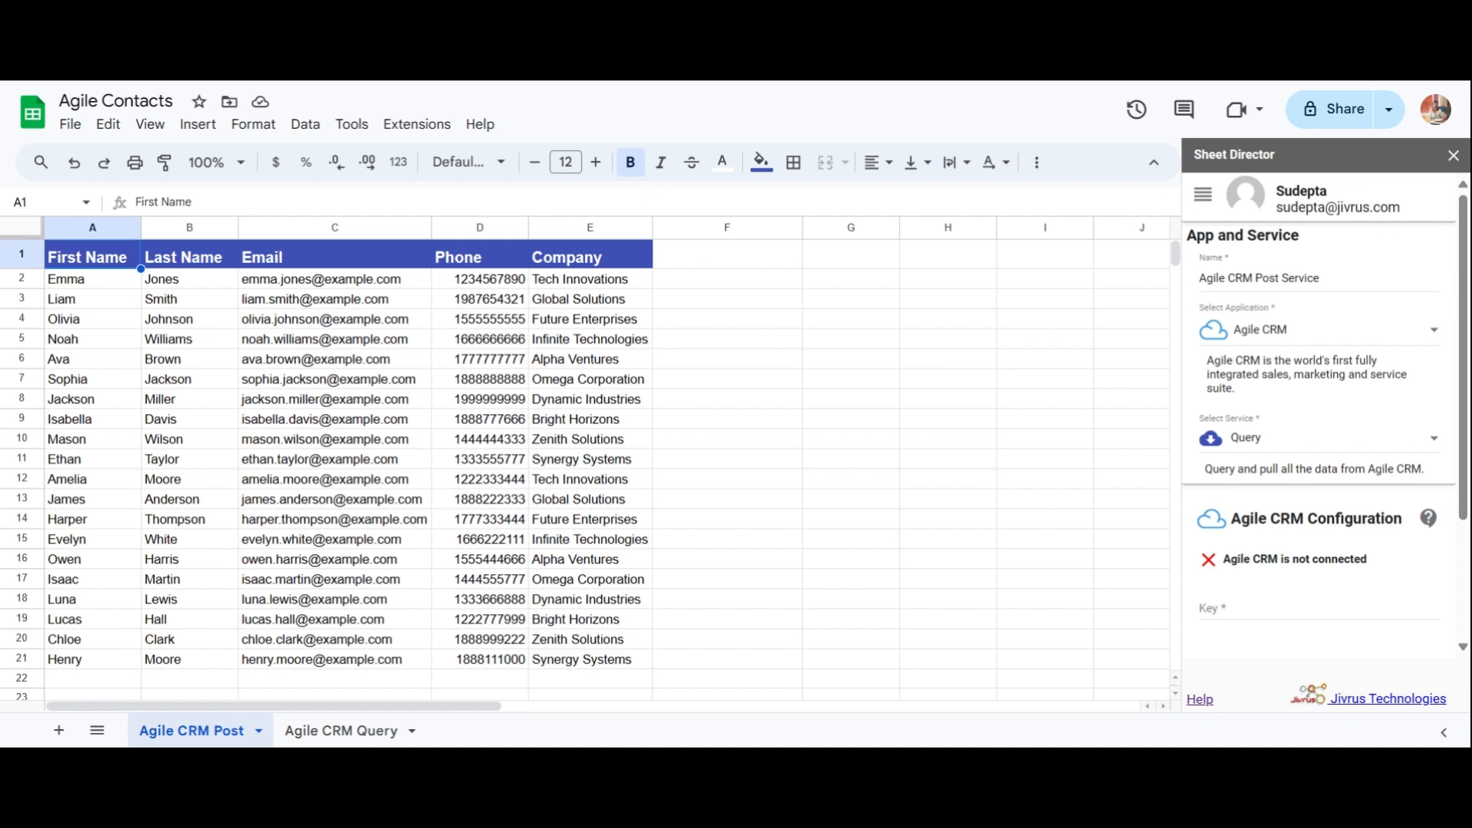
left_click(1227, 438)
left_click(1193, 478)
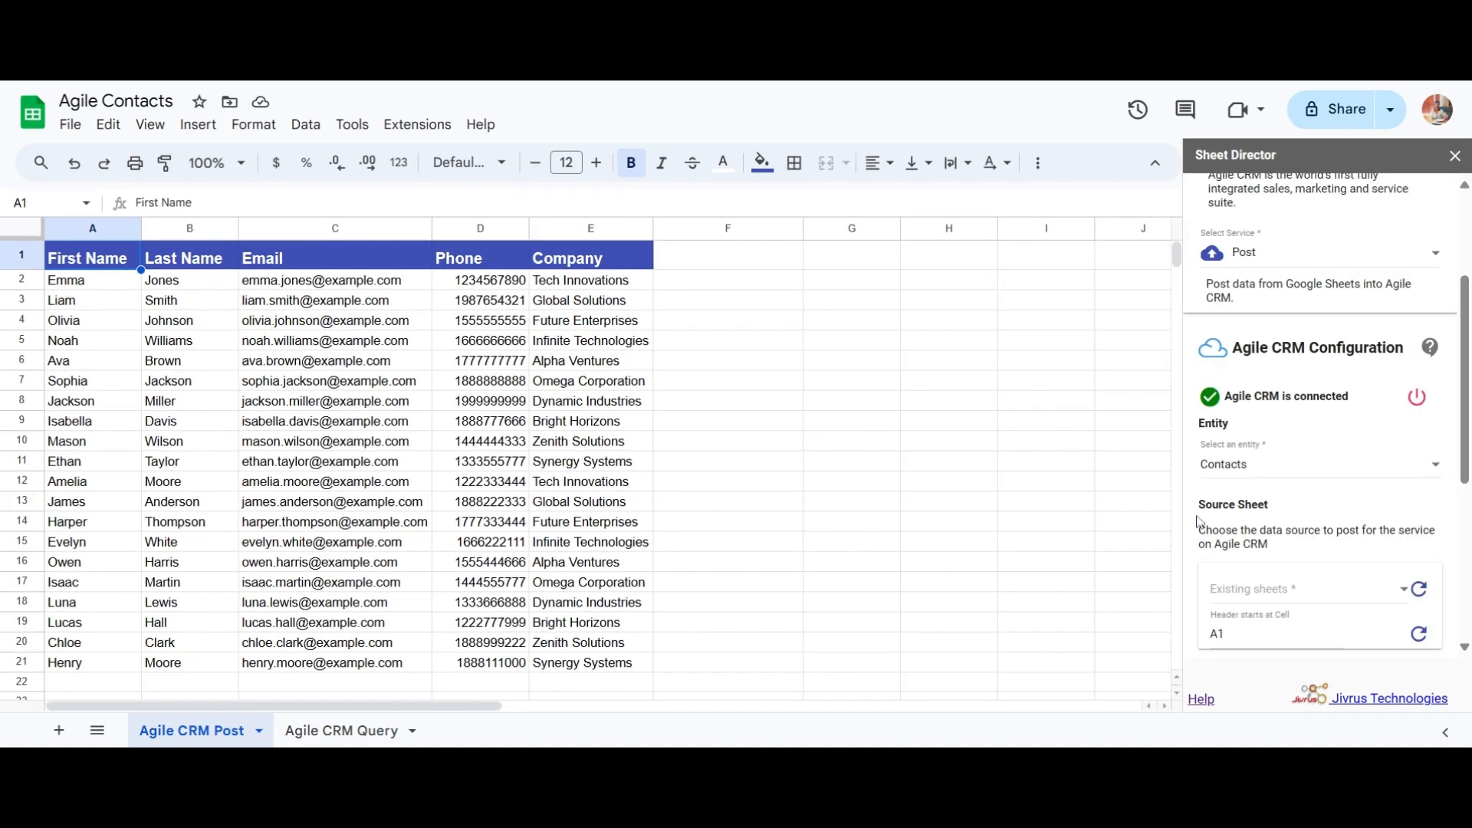
Choose the Agile CRM Post sheet as the source sheet for posting contacts.
left_click_drag(1463, 381, 1464, 415)
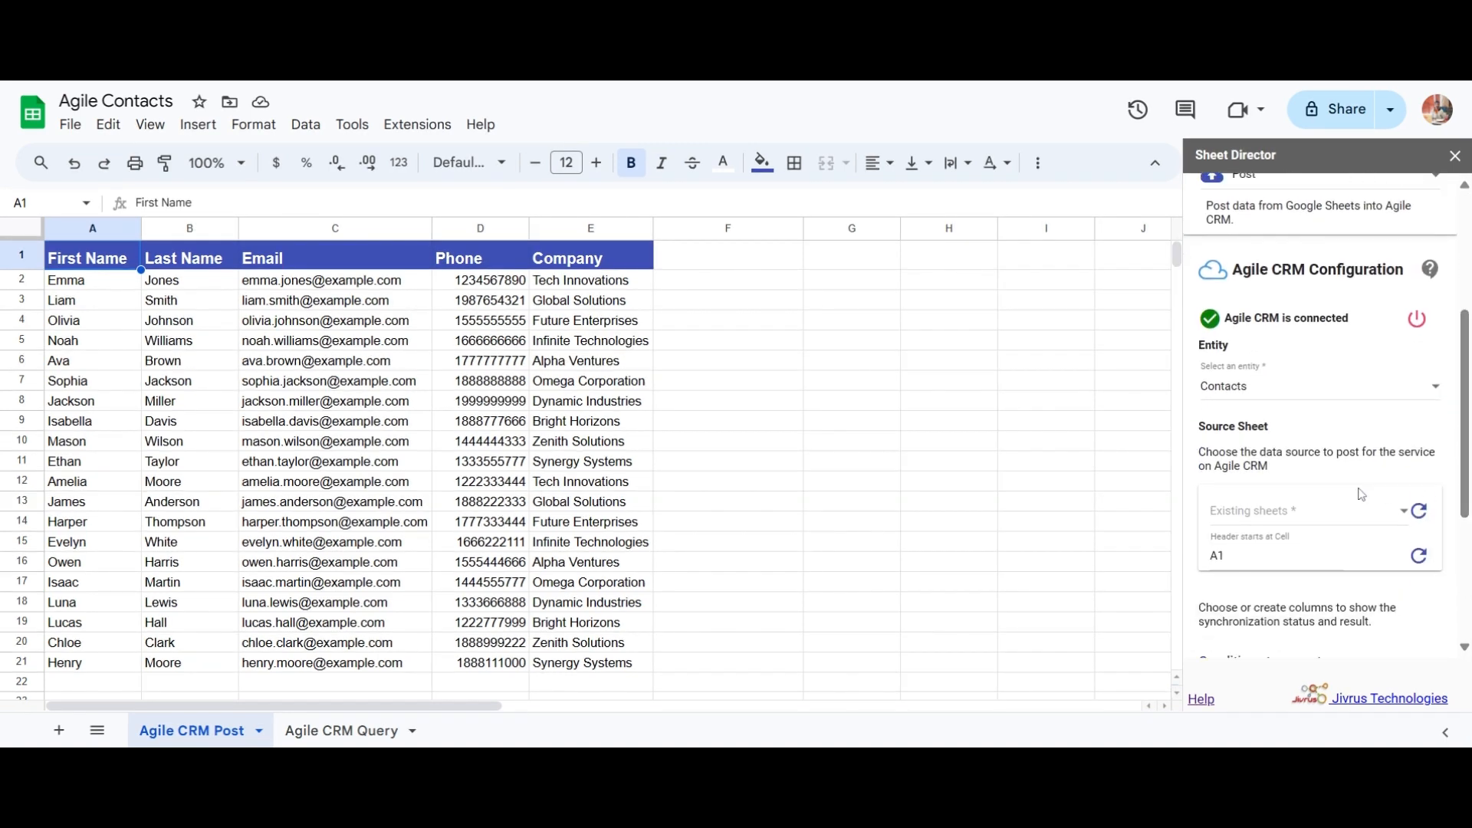
left_click(1342, 510)
left_click(1343, 509)
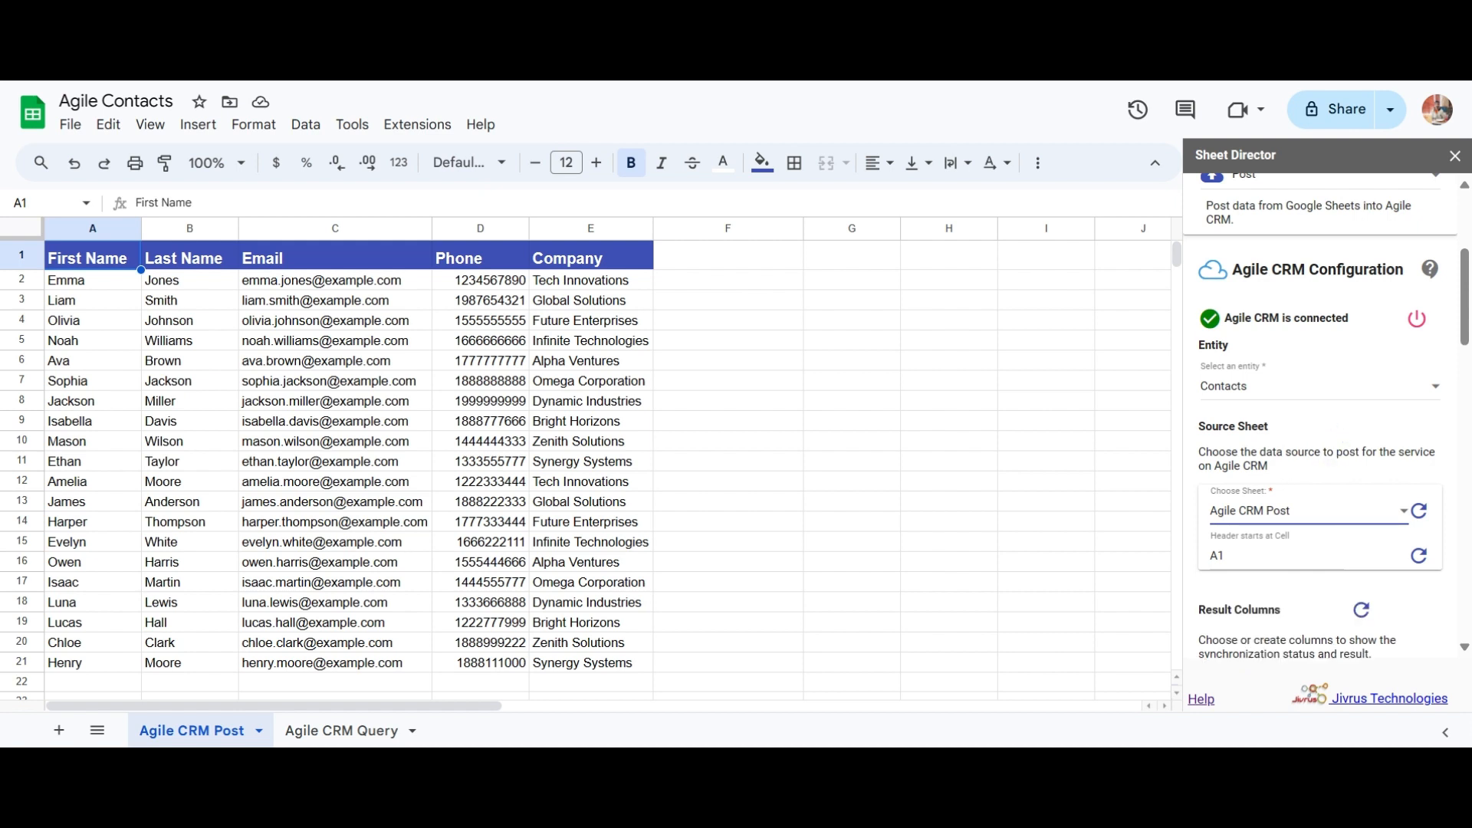
Accept intelligent mapping of the matching sheet columns to the Agile CRM contact fields.
scroll(1327, 414, "down", 5)
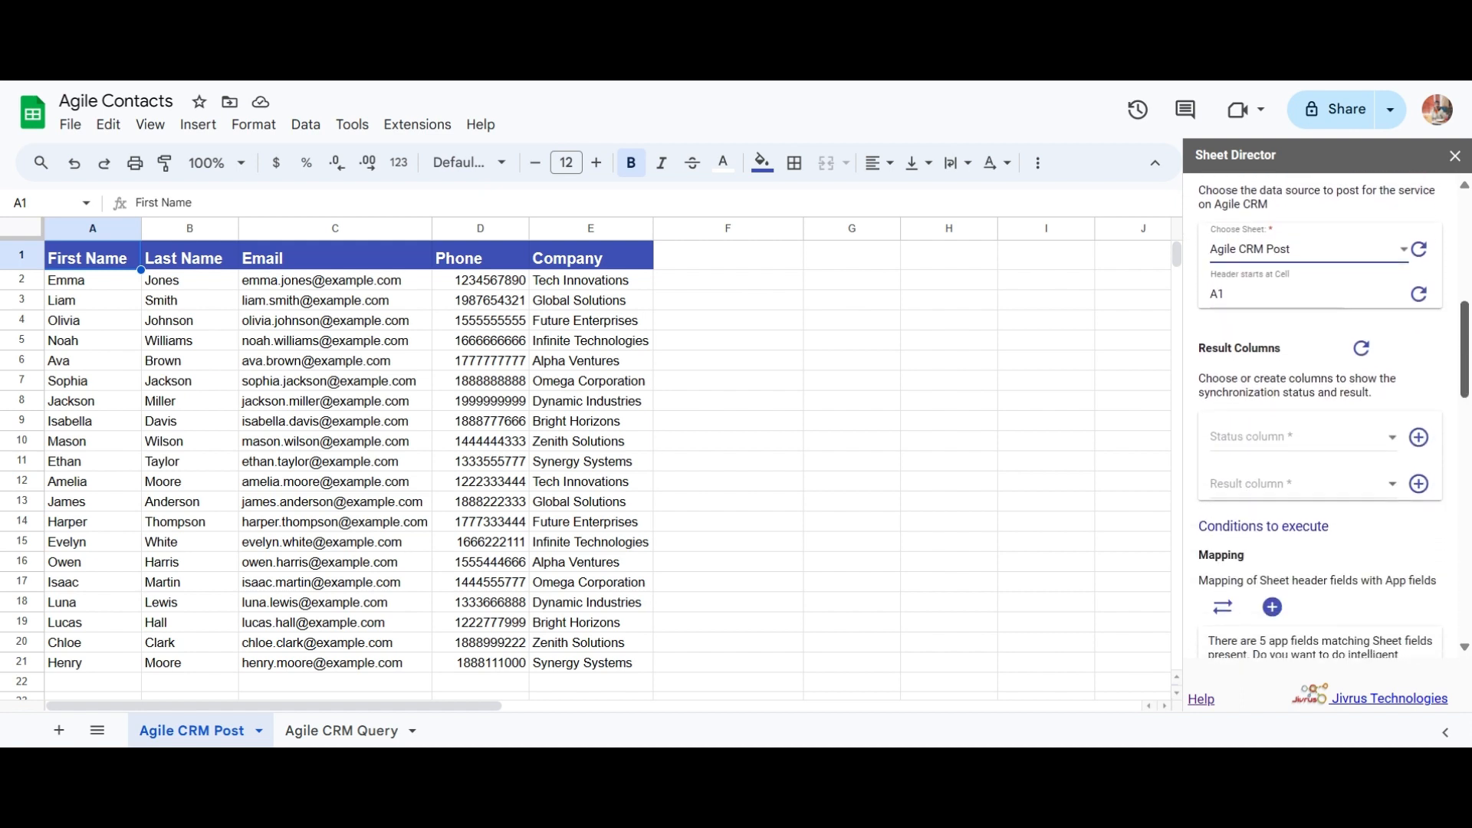
scroll(1327, 414, "down", 2)
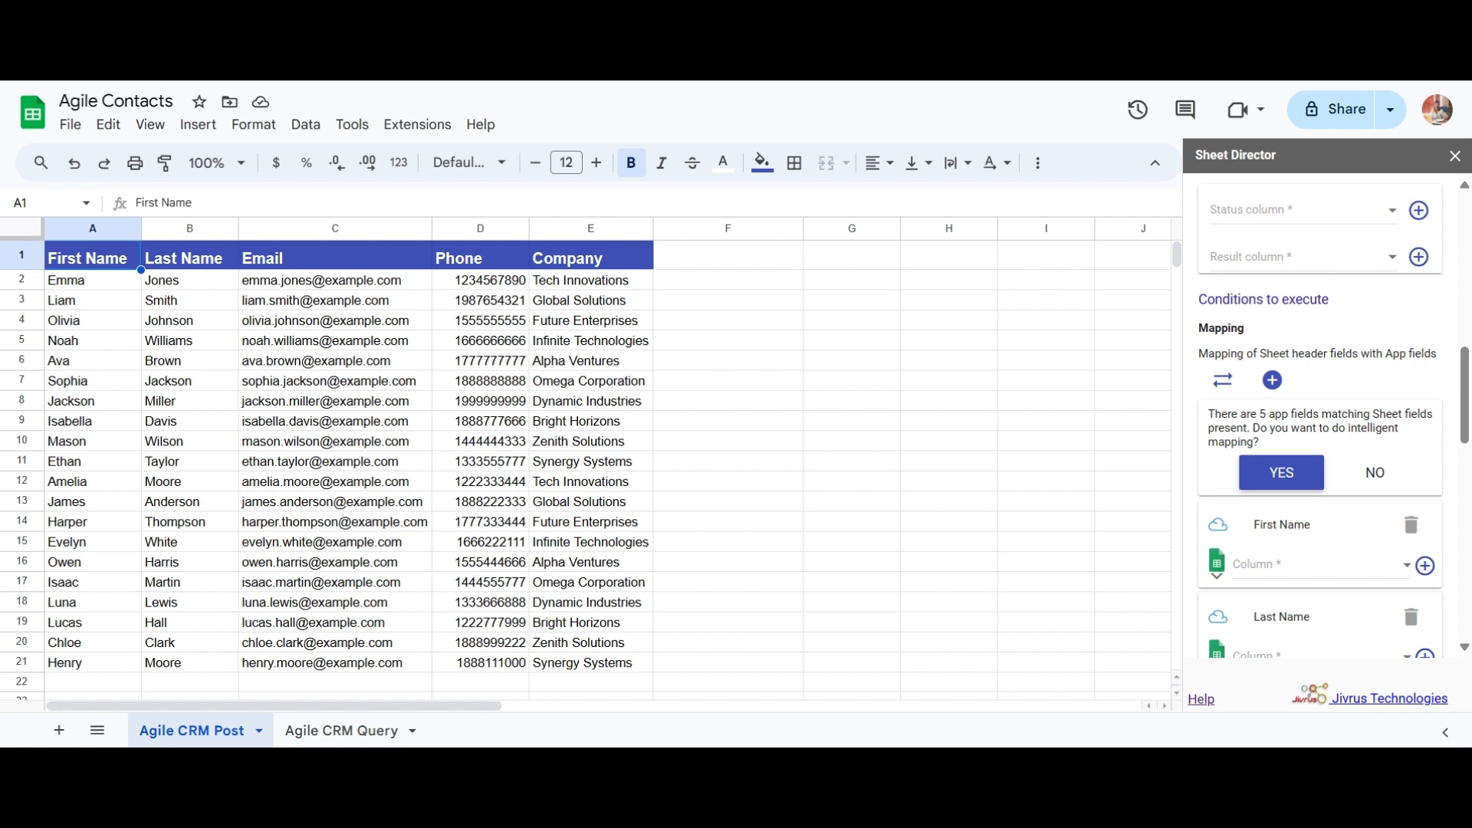
left_click(1304, 477)
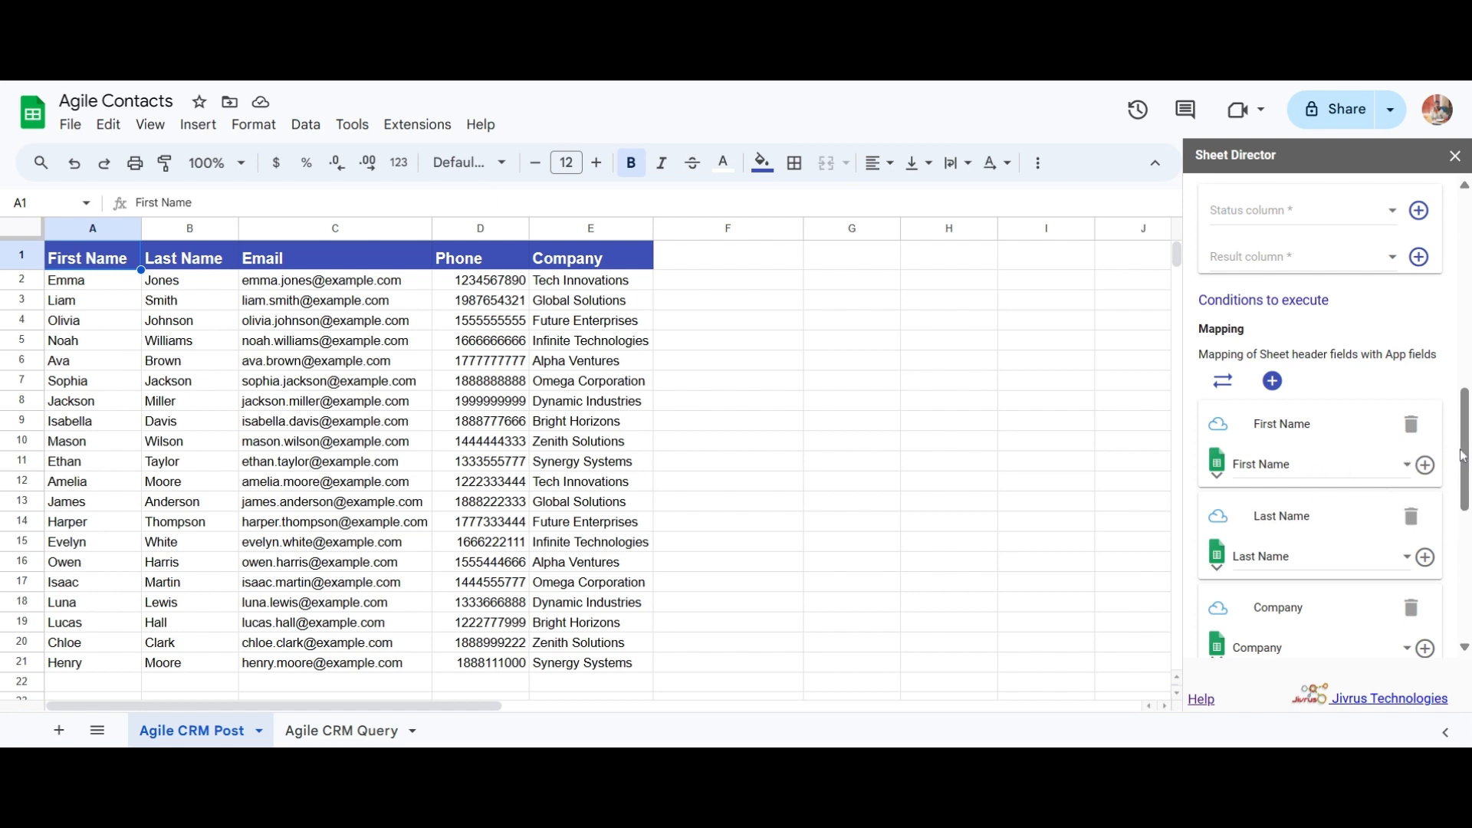
Create new status and result columns in the source sheet for the synchronization outcome.
scroll(1321, 416, "up", 2)
scroll(1444, 456, "up", 1)
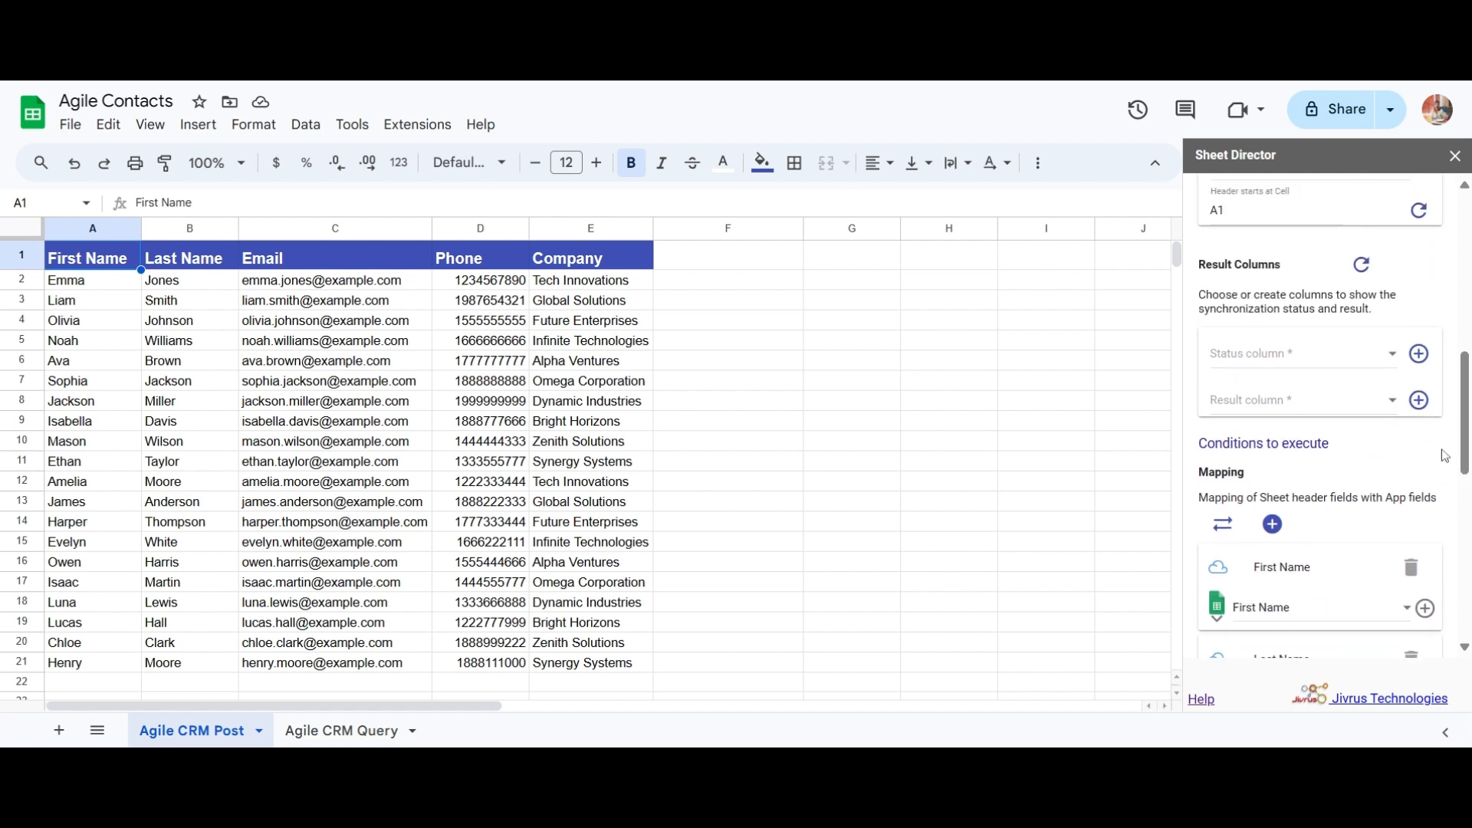
left_click(1421, 362)
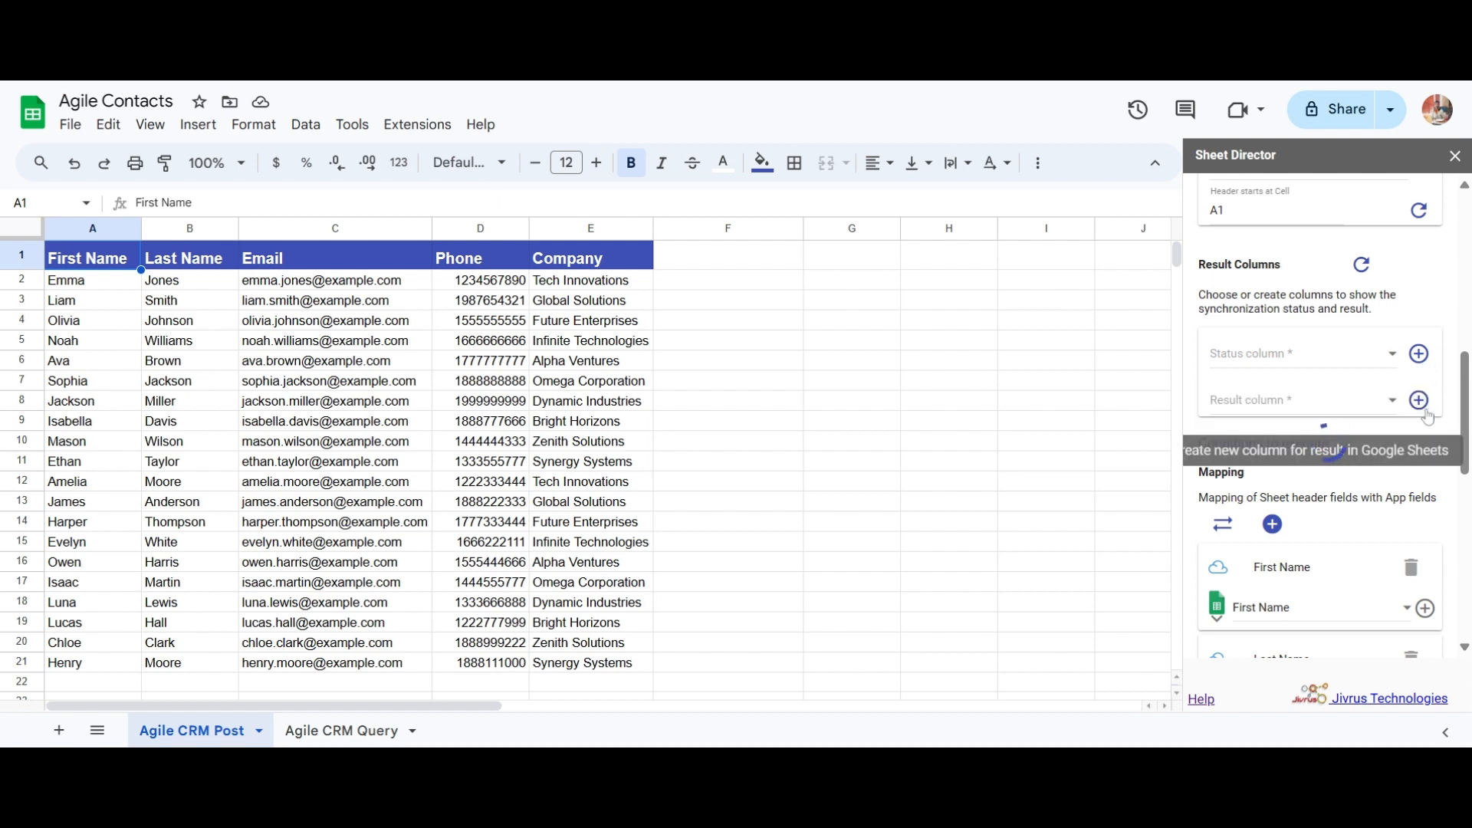
left_click(1426, 411)
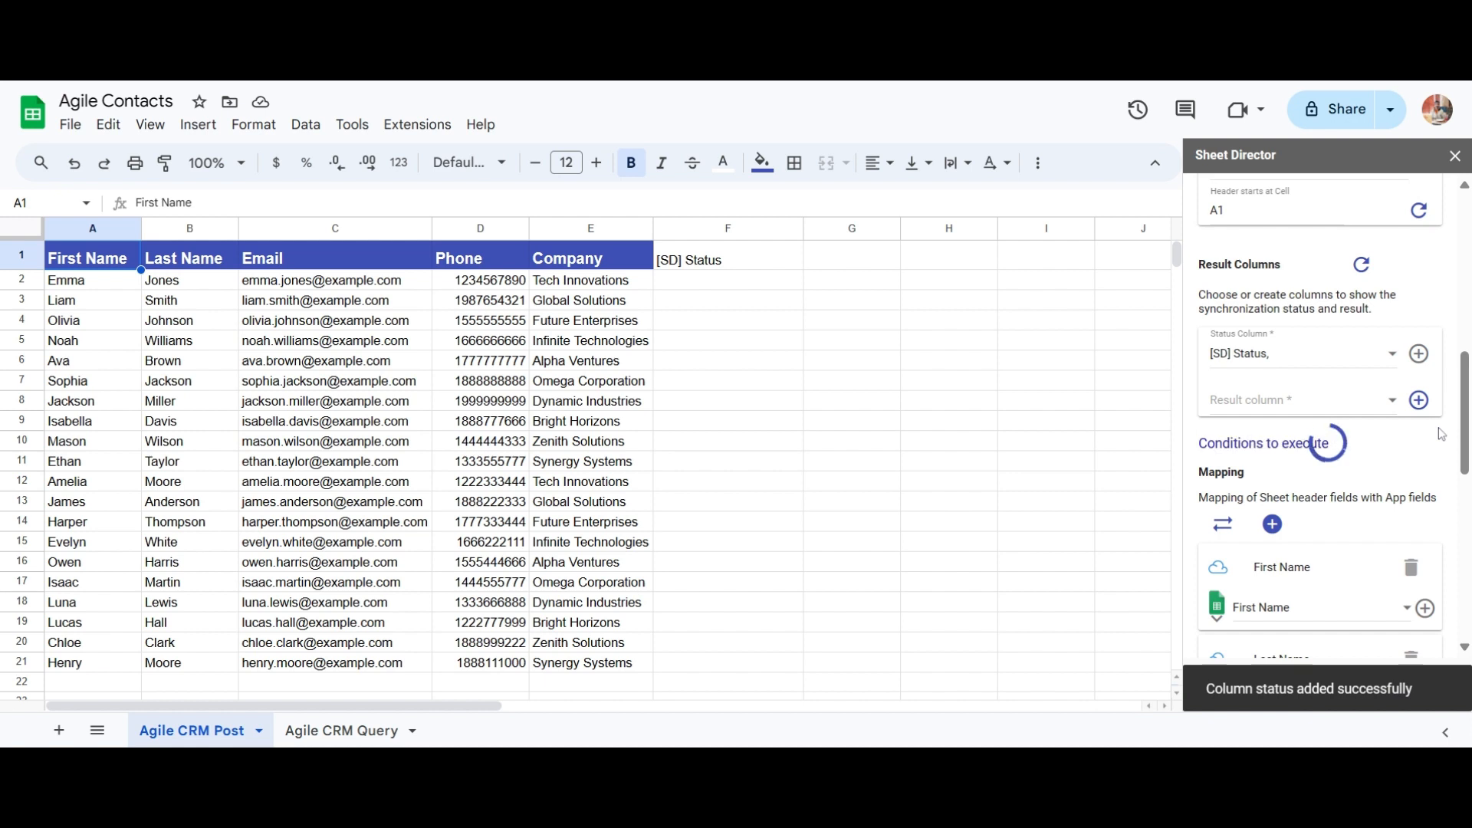
Keep the First Name field mapped to the First Name column, and execute the service to post the records to Agile CRM.
scroll(1441, 434, "down", 4)
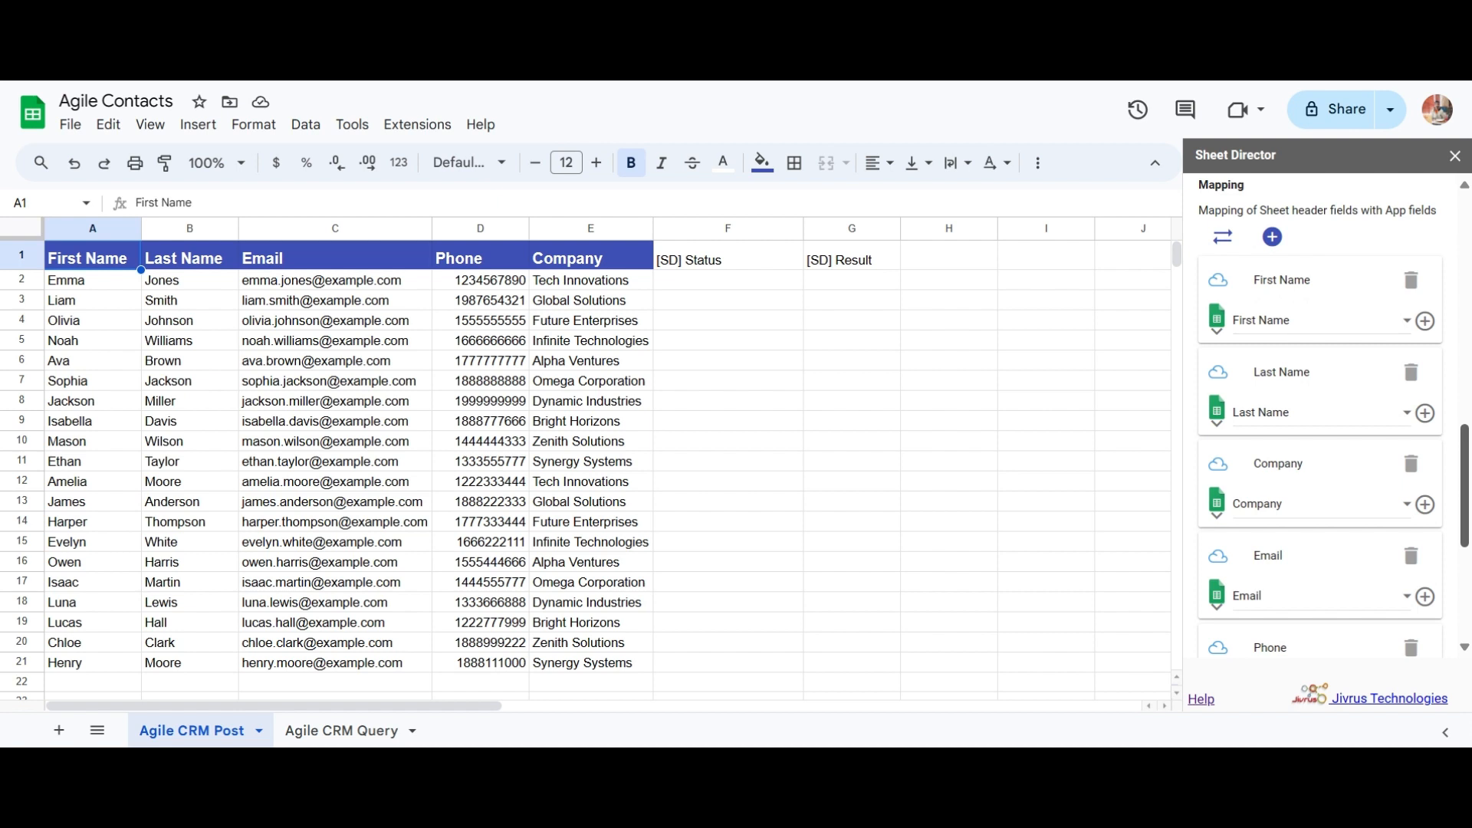
left_click(1327, 334)
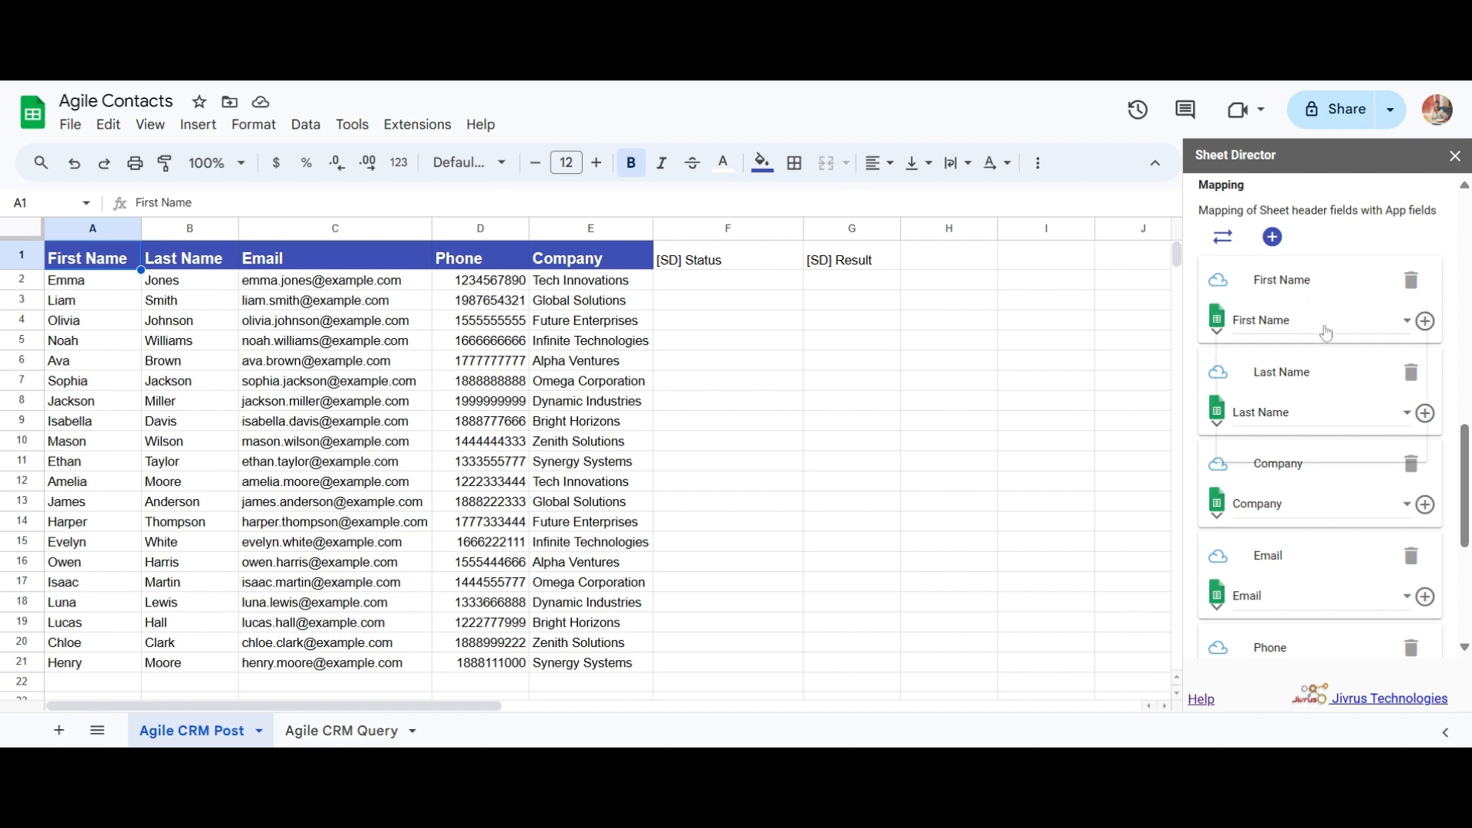
left_click(1326, 332)
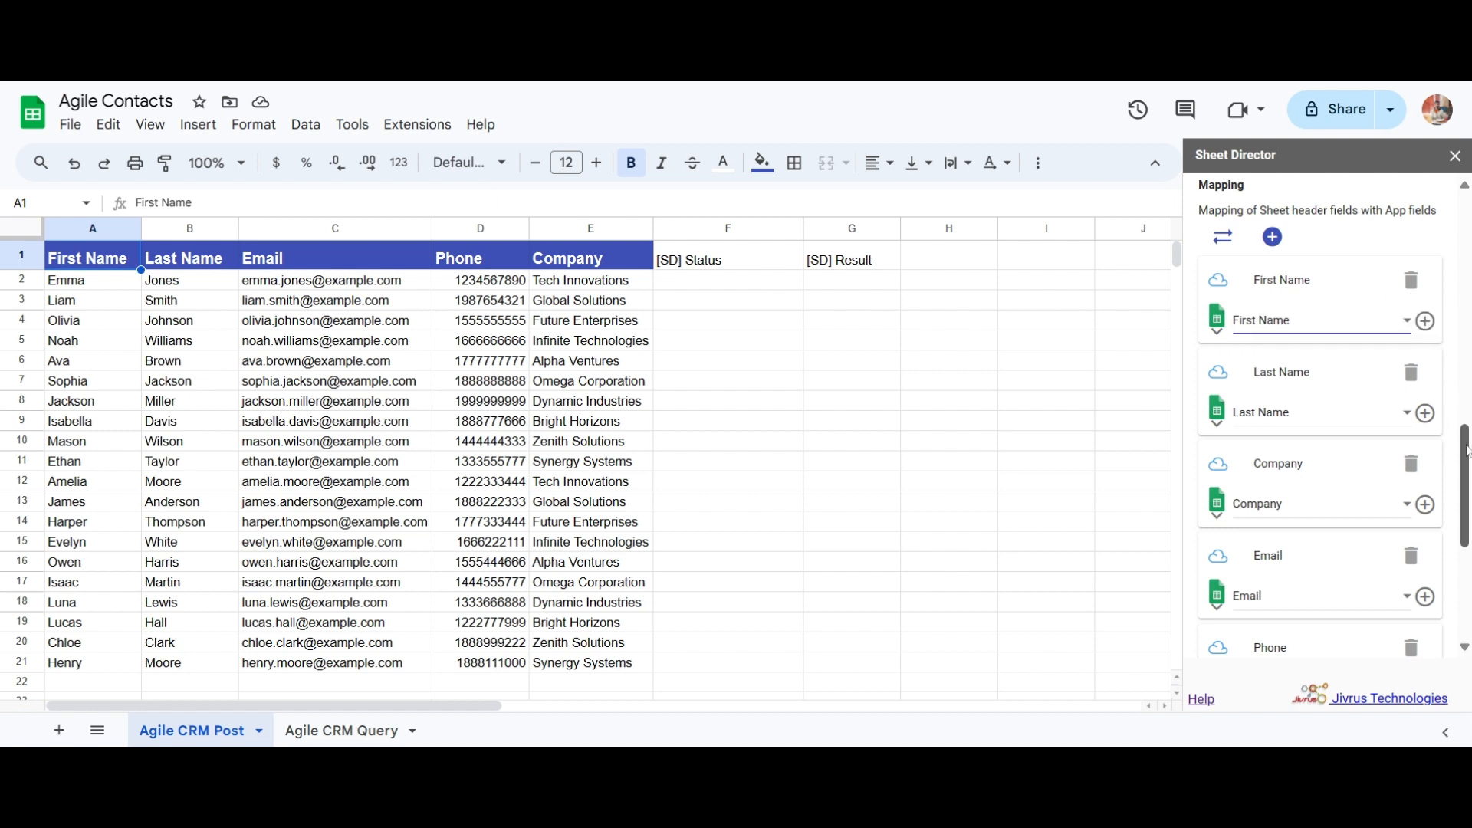
scroll(1466, 451, "down", 5)
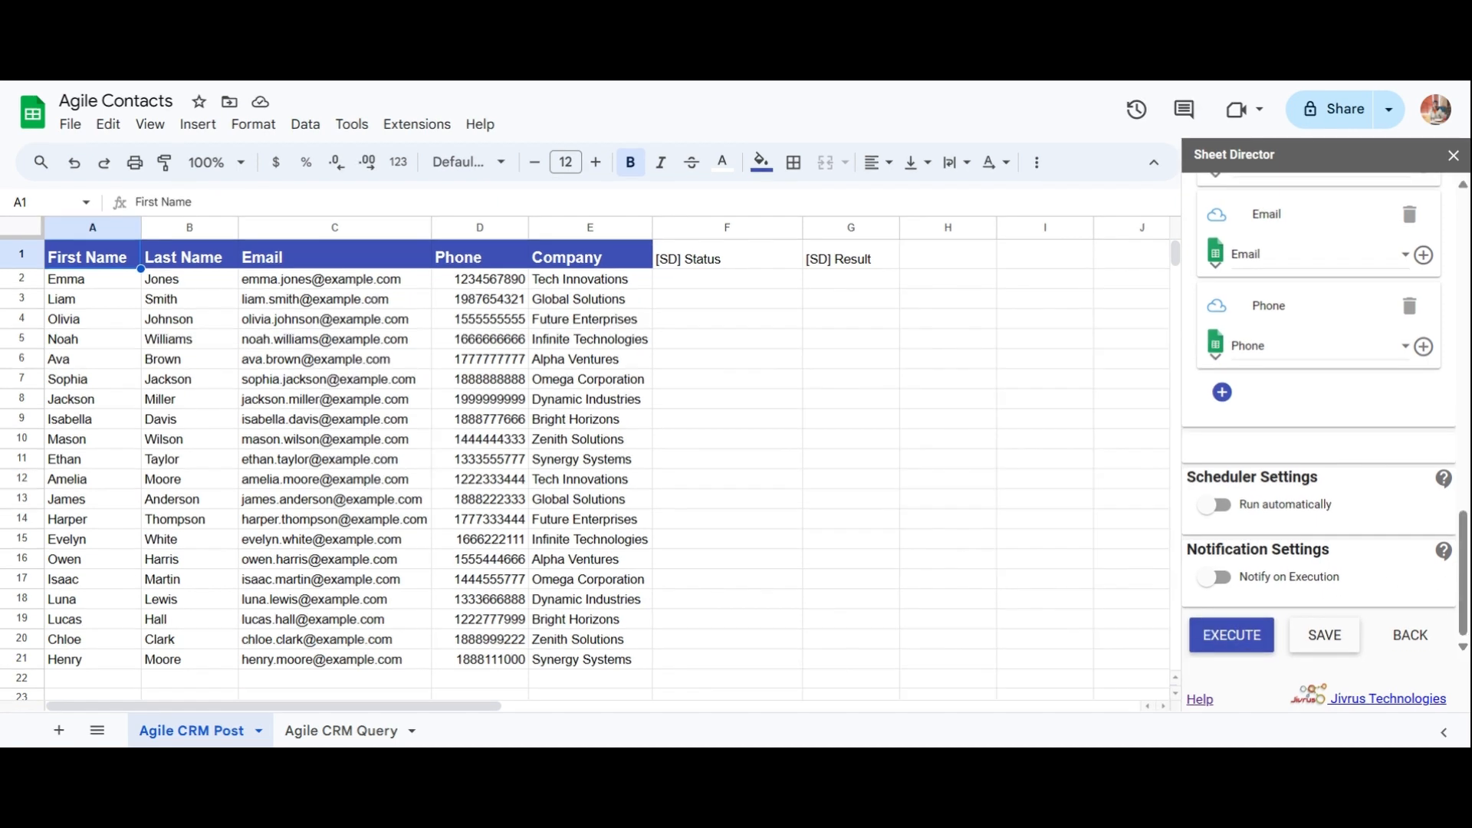
left_click(1240, 650)
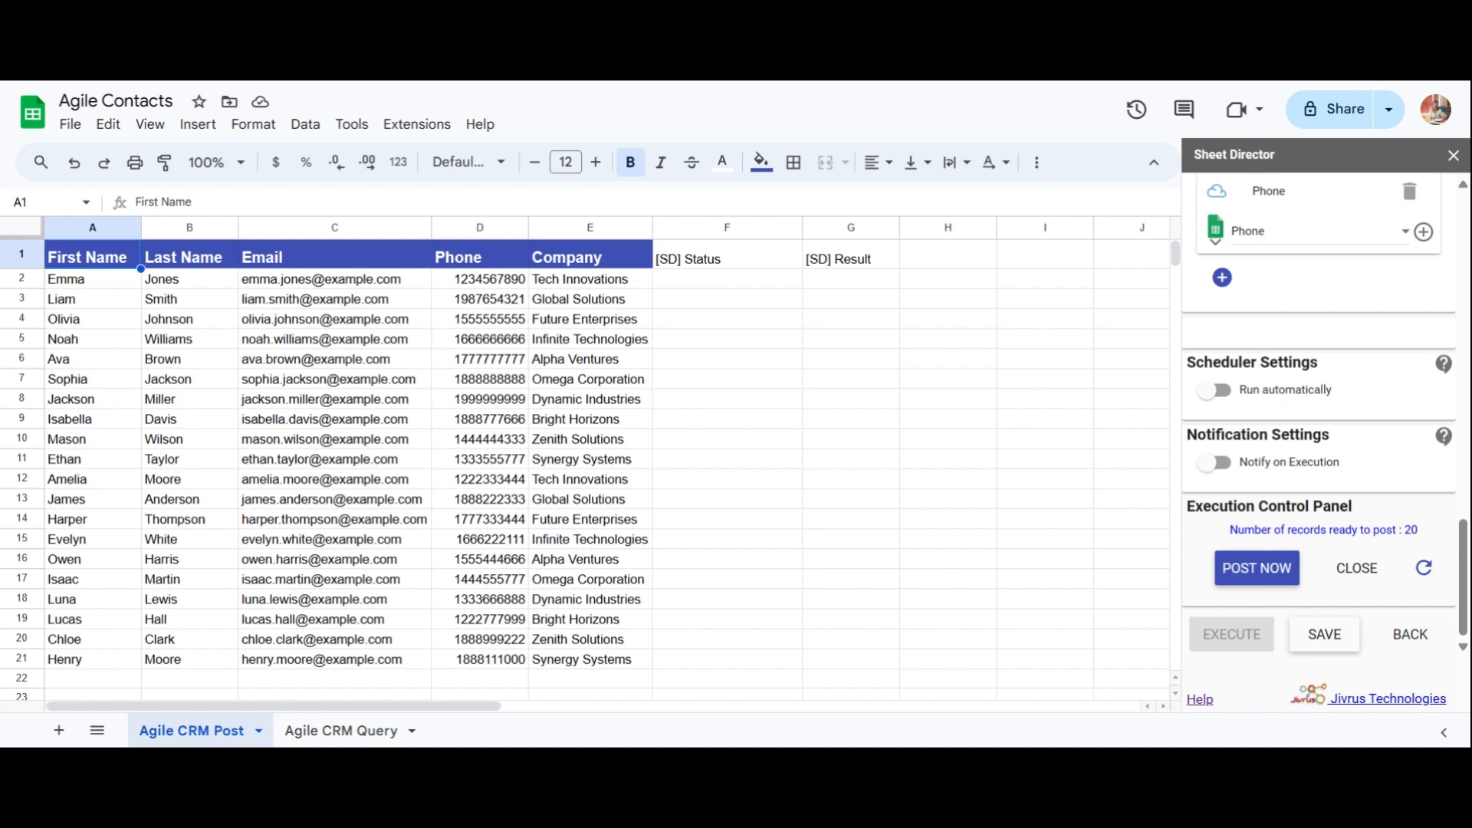
left_click(1231, 572)
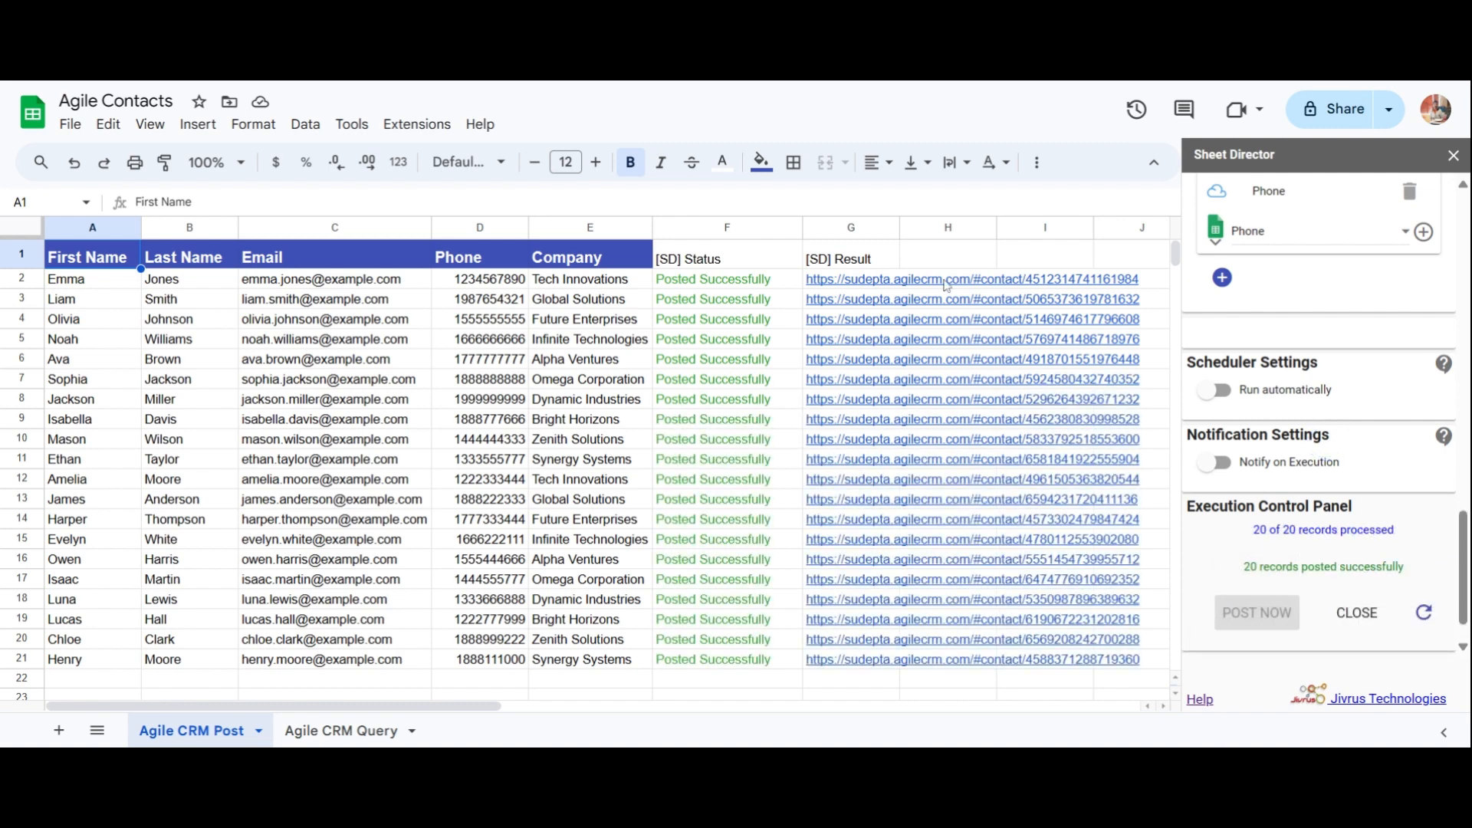
Open the Agile CRM link of the first posted contact from the result column.
mouse_move(845, 288)
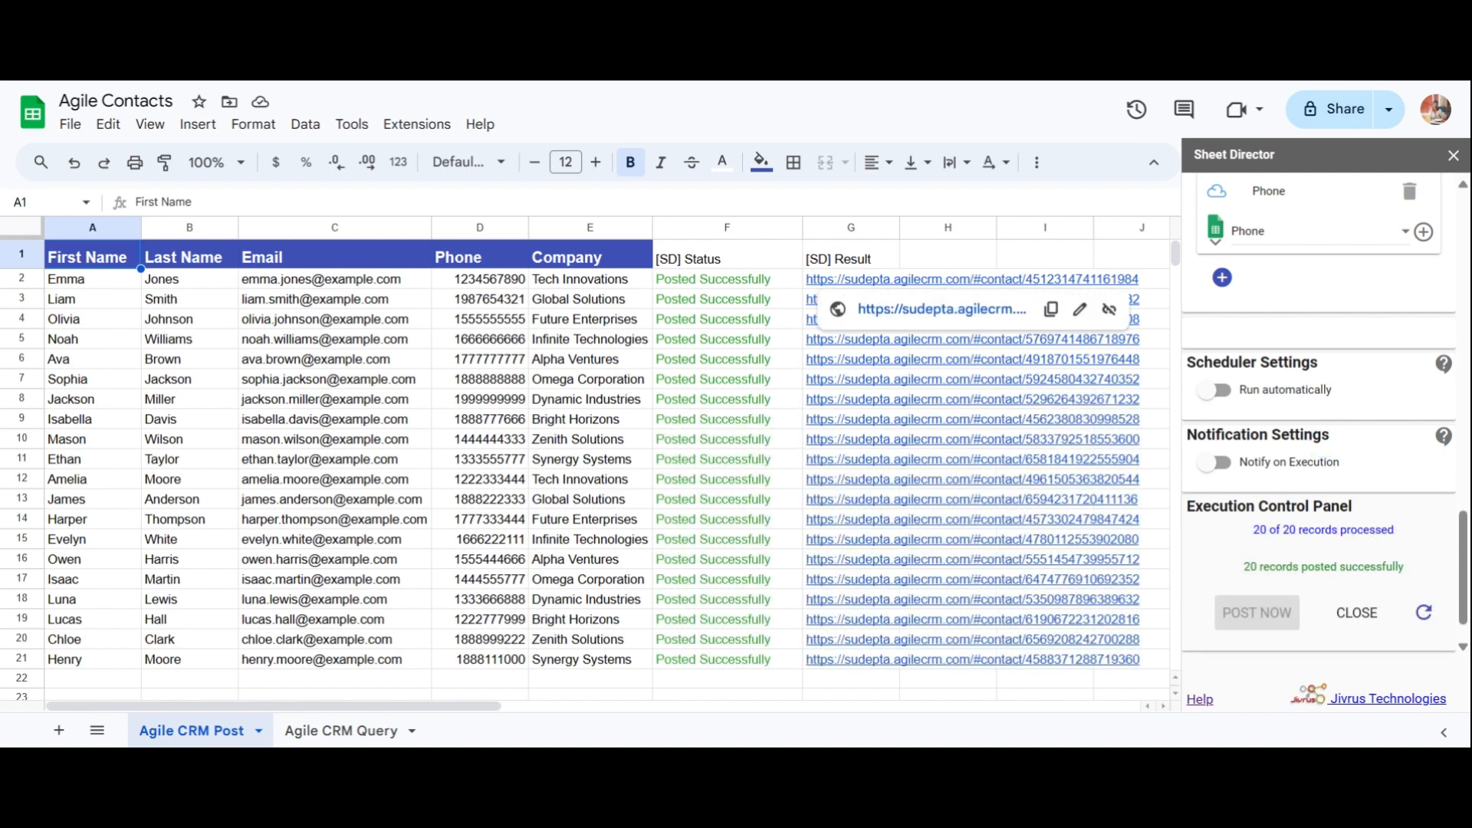
left_click(942, 309)
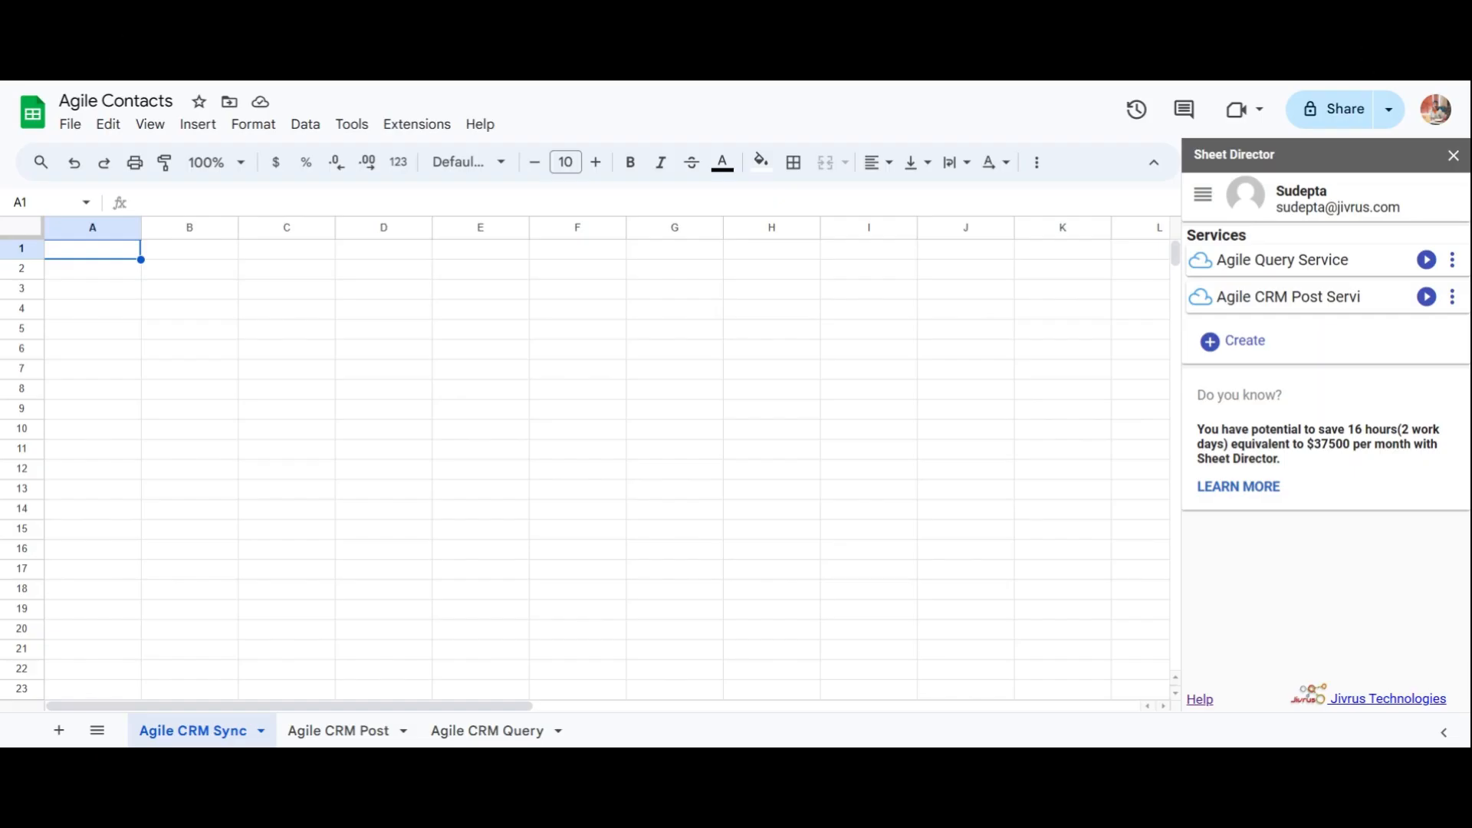
Create an Agile CRM service named "Agile CRM Sync" with the service type Synchronize.
left_click(1239, 349)
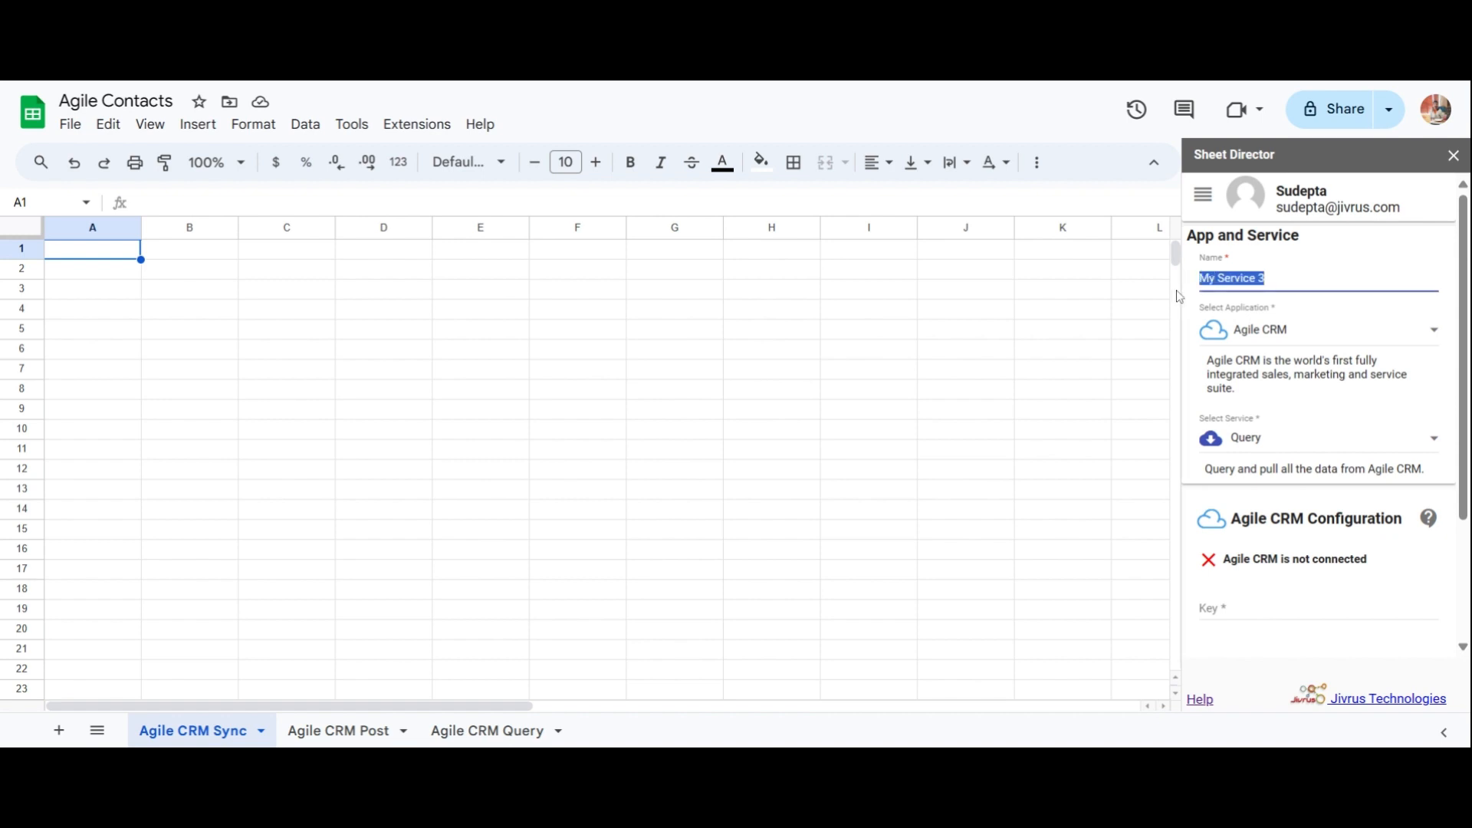
type("Agile CRM Sync")
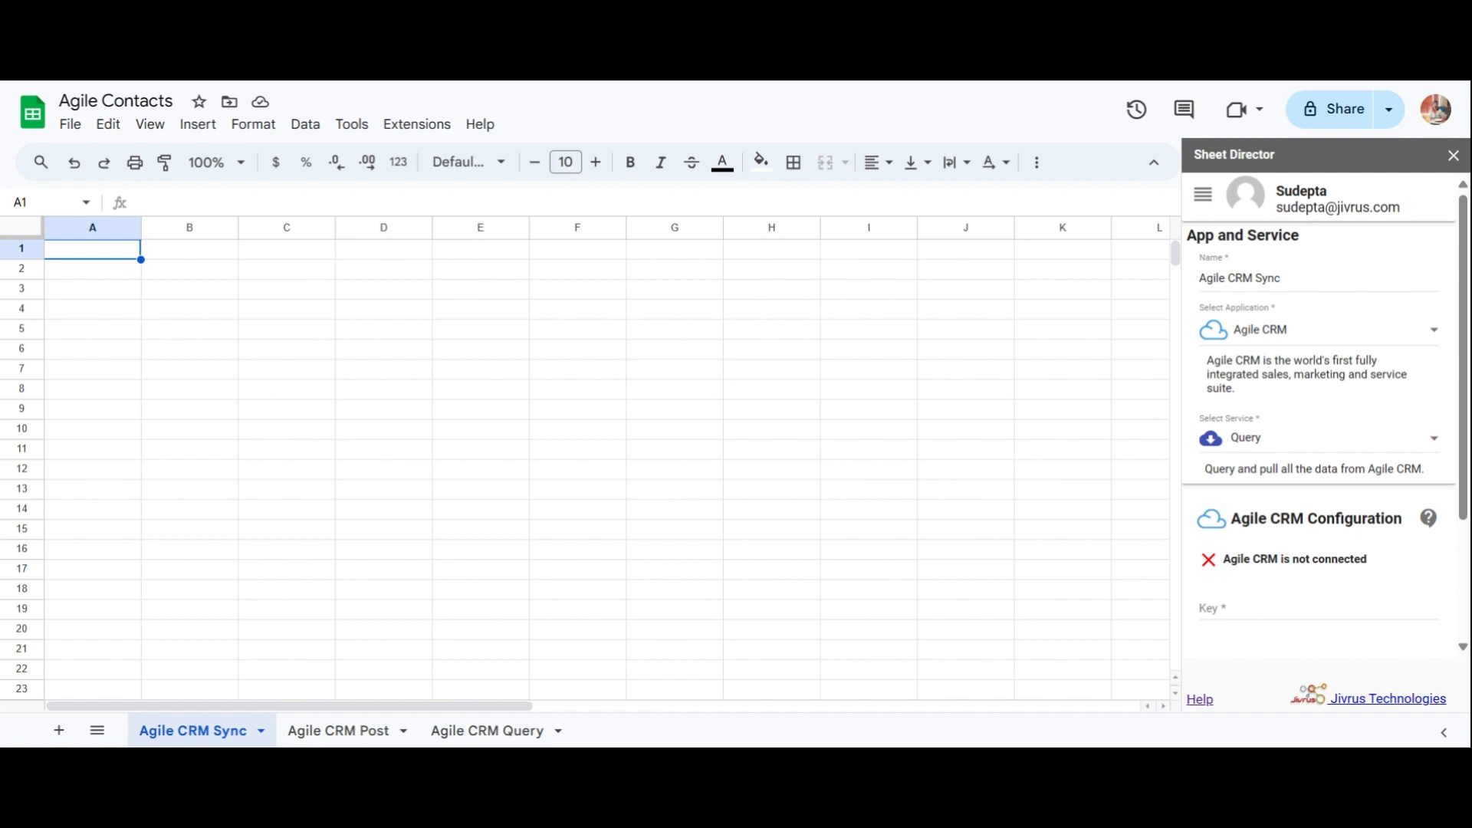
left_click(1226, 439)
left_click(1232, 531)
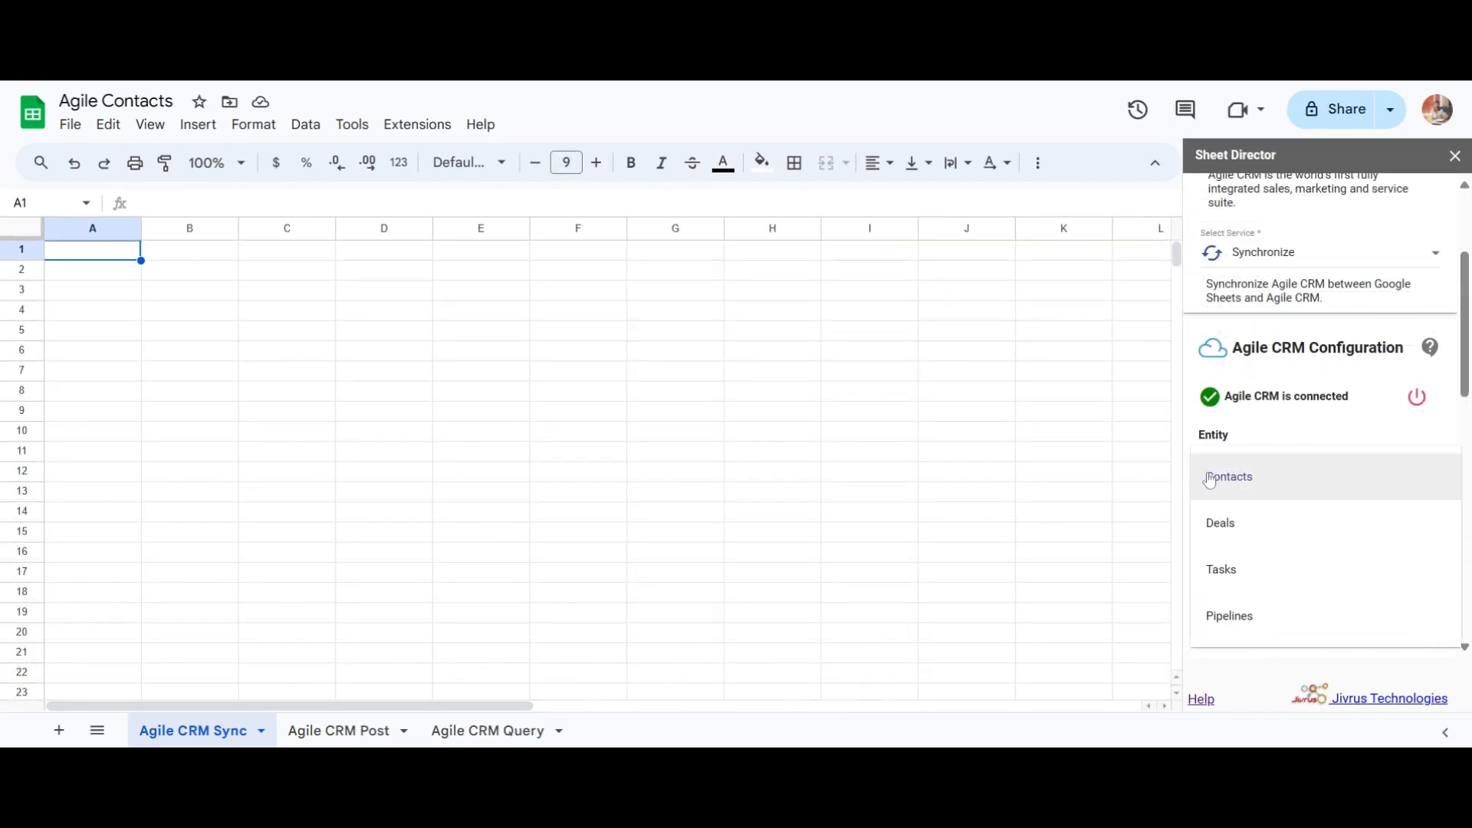
Choose Contacts as the Agile CRM entity and pick the fields Id, First Name, Last Name, Email and Phone.
left_click(1210, 479)
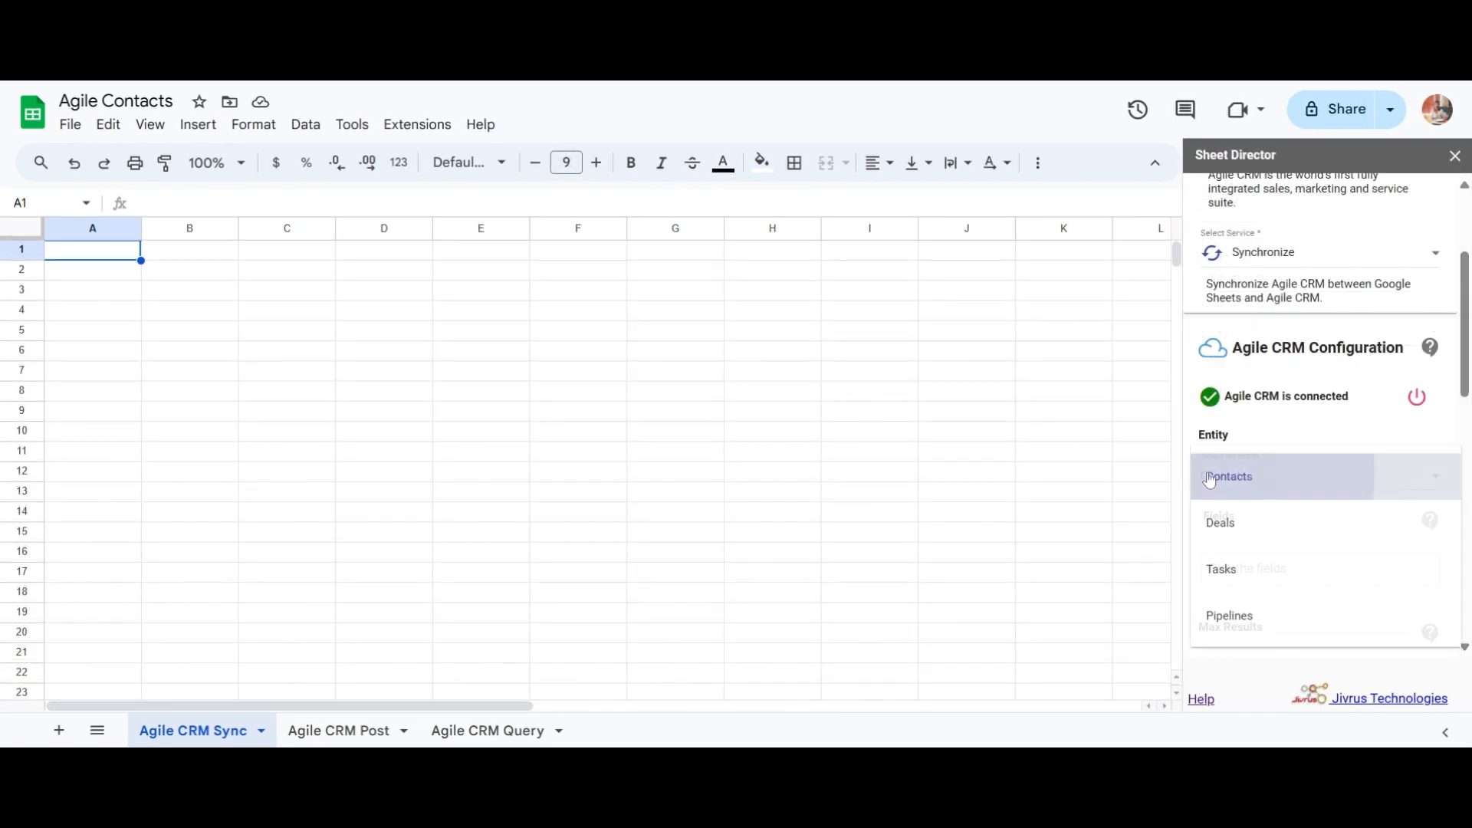
left_click_drag(1465, 373, 1470, 435)
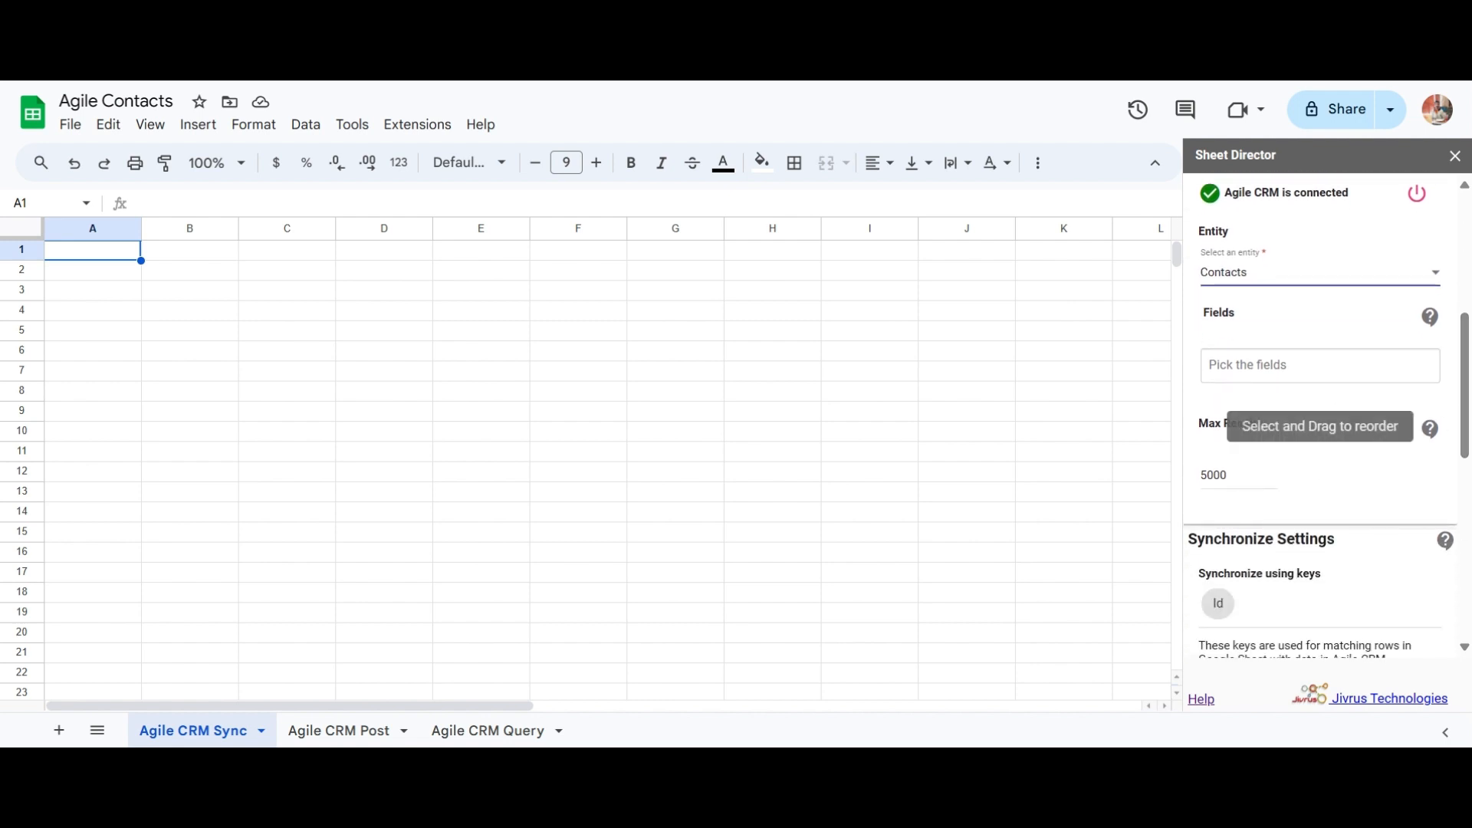
left_click(1320, 366)
type("id")
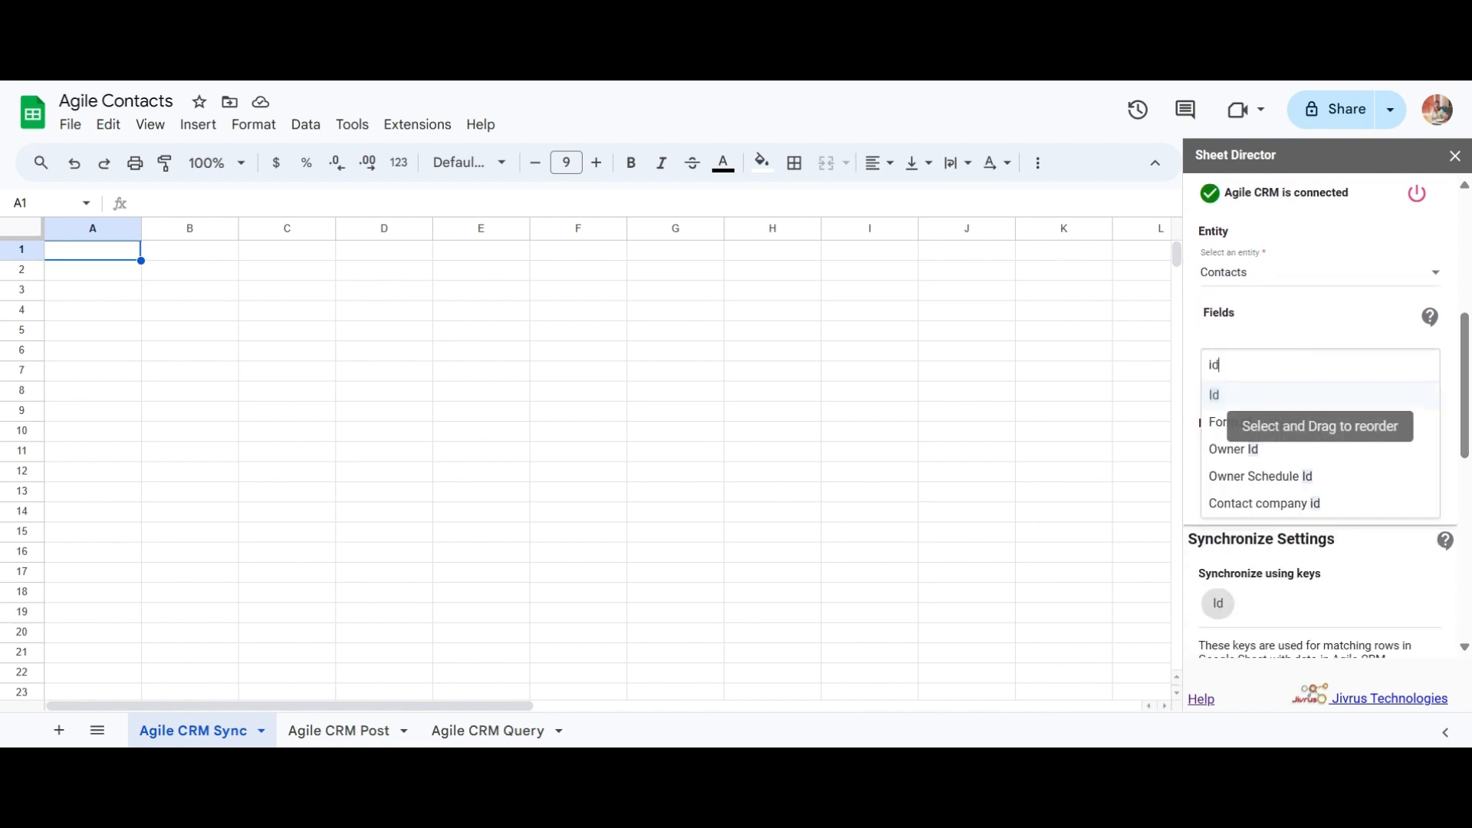
left_click(1240, 394)
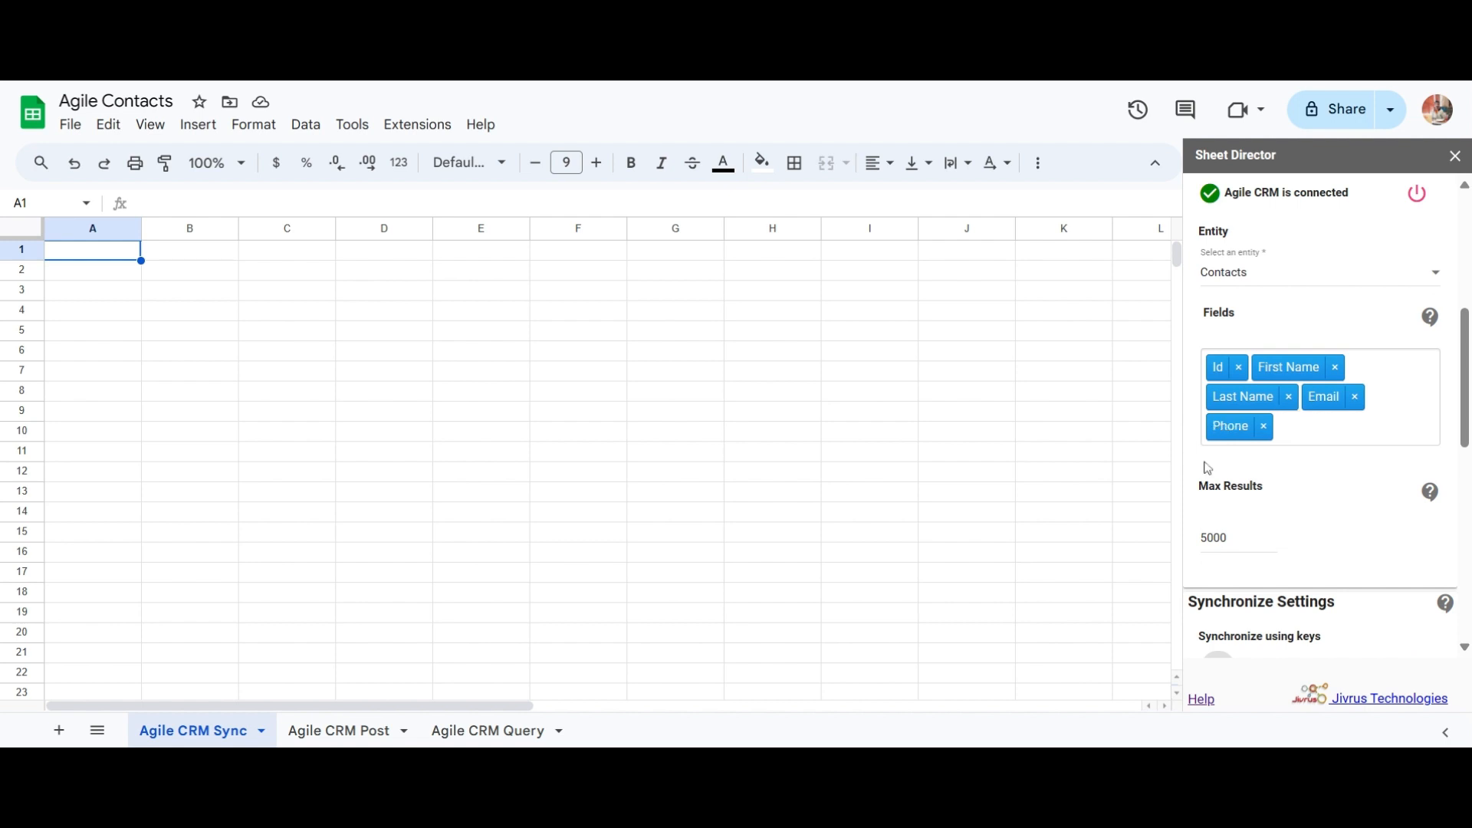
Limit the maximum results to 100 and let Google Sheet win when there is a synchronization conflict.
double_click(1215, 537)
type("100")
scroll(1319, 421, "down", 4)
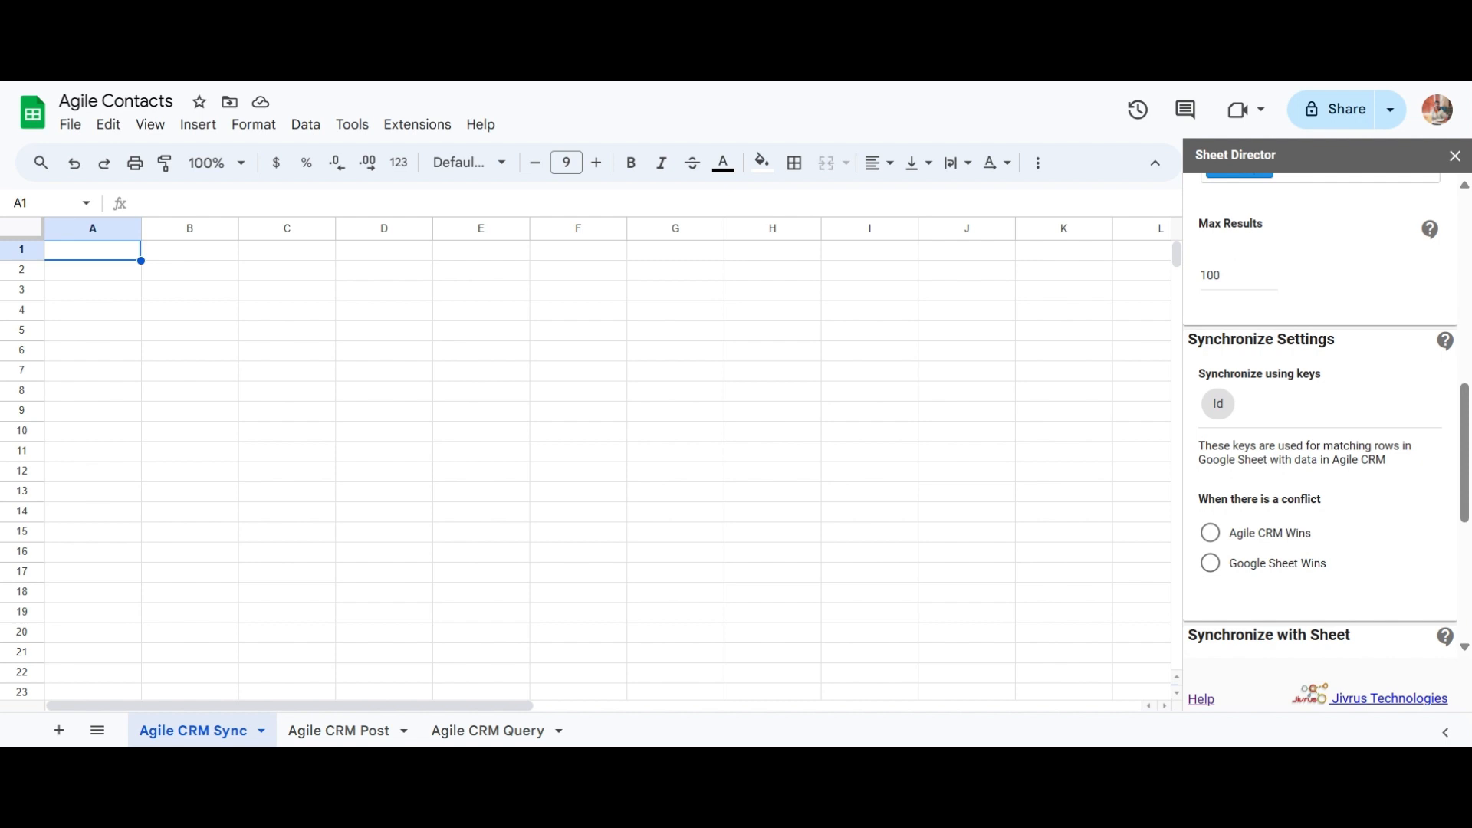
left_click(1210, 564)
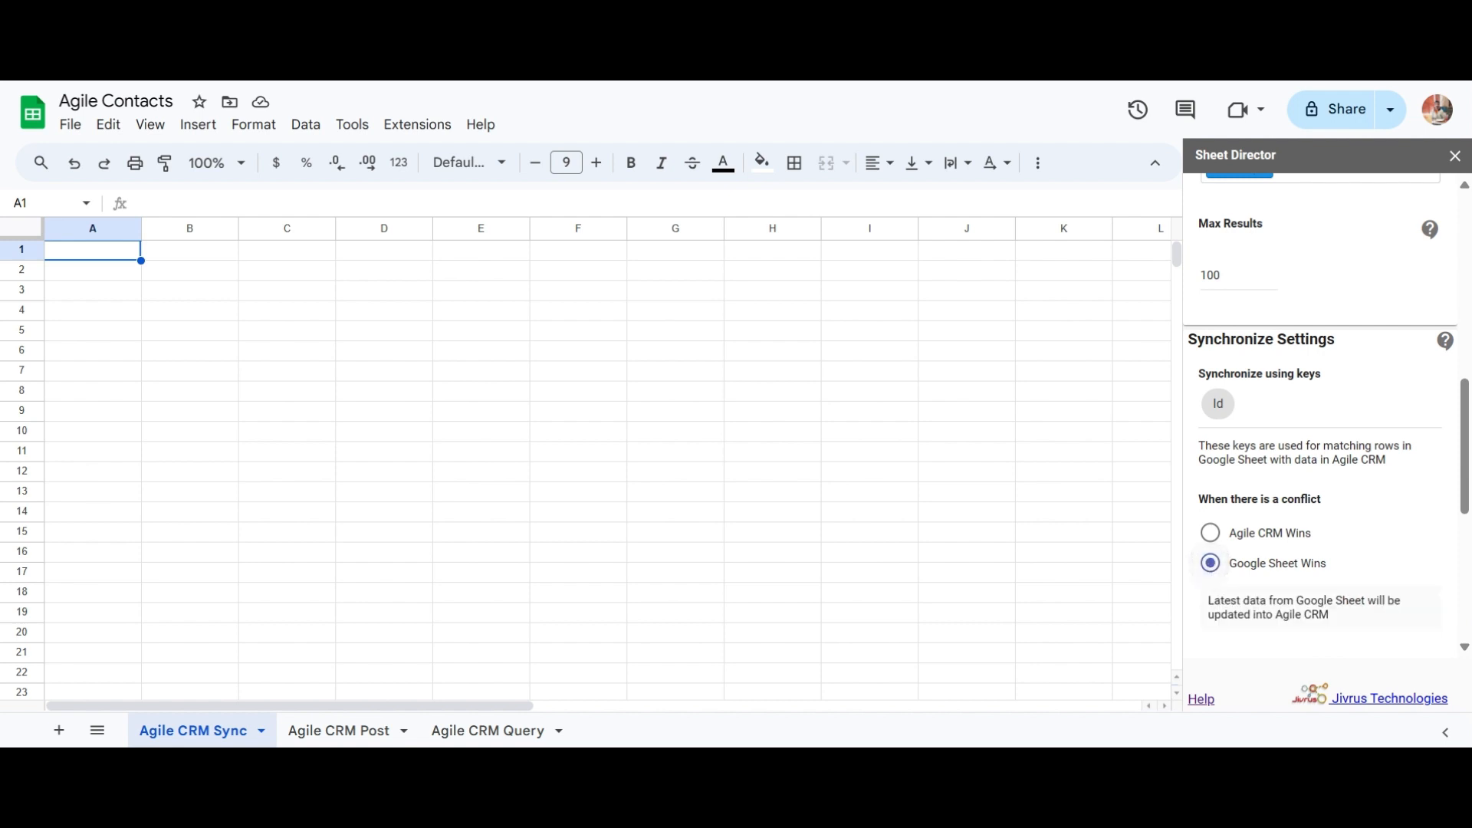
Choose the Agile CRM Sync sheet as the sheet to synchronize with, starting at cell A1.
scroll(1466, 517, "down", 4)
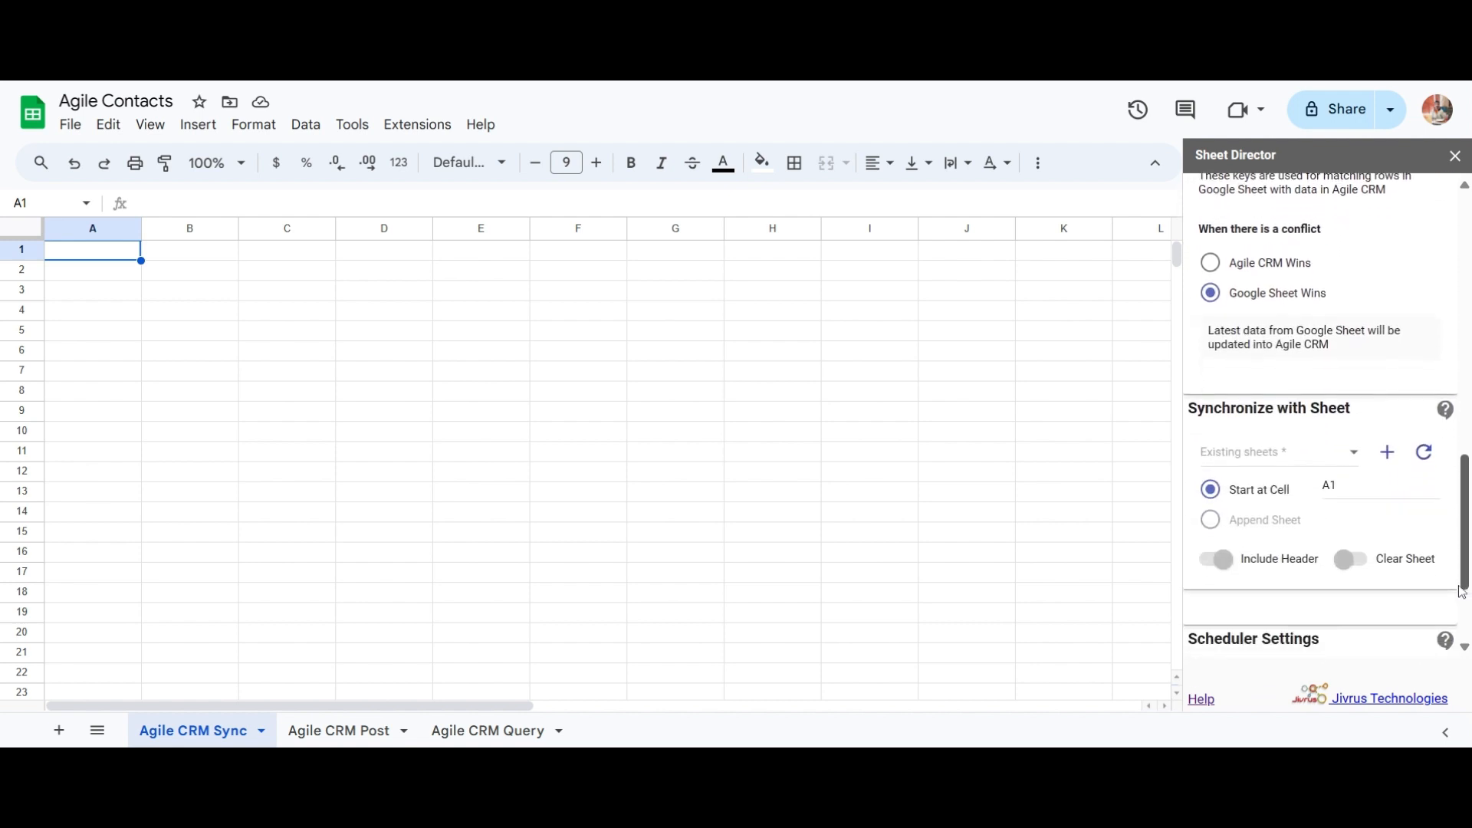
left_click(1243, 467)
left_click(1242, 470)
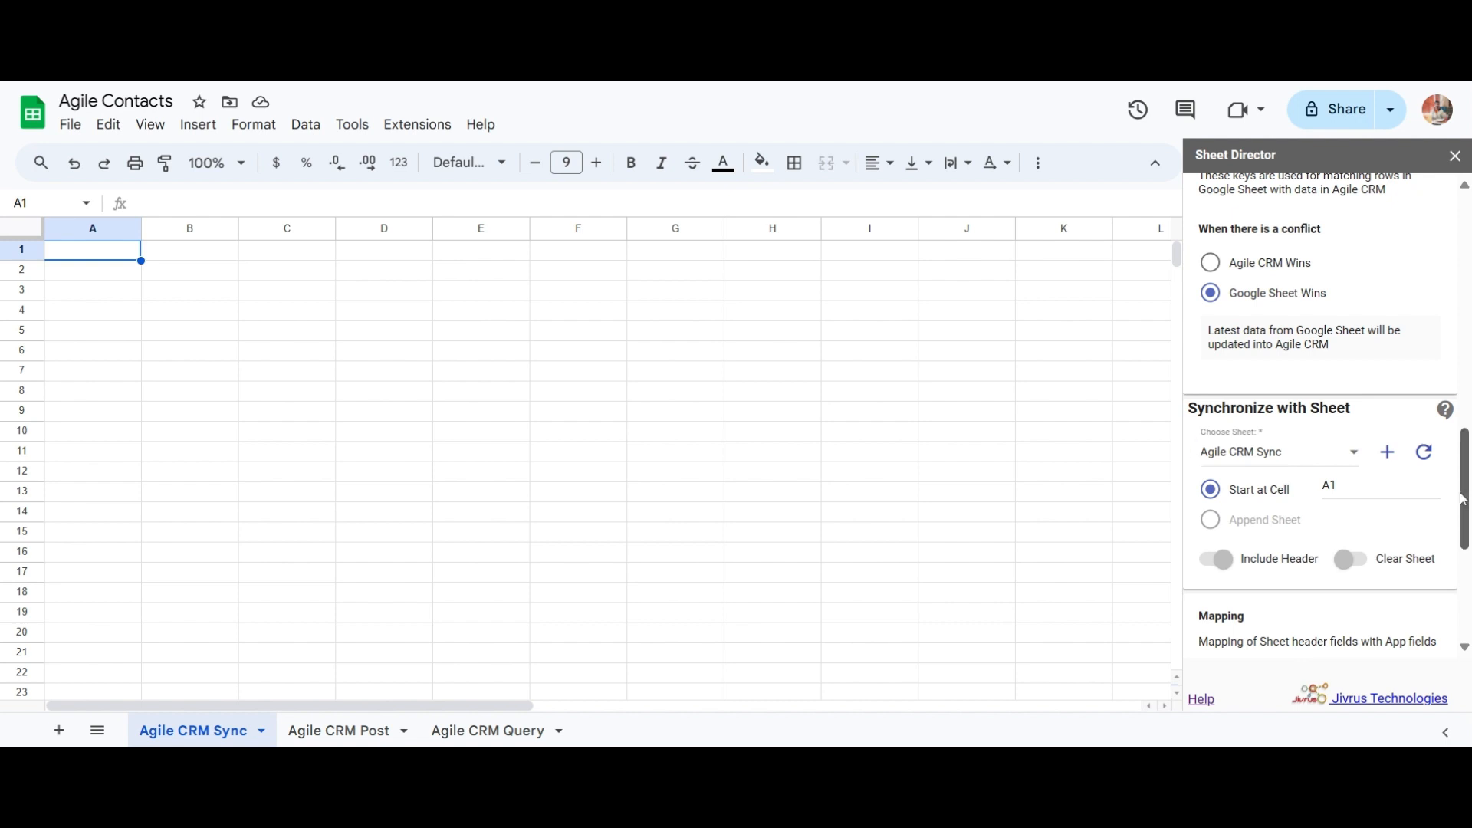
Execute the synchronize service and get the contact records from Agile CRM into the empty sheet.
left_click_drag(1464, 493, 1464, 578)
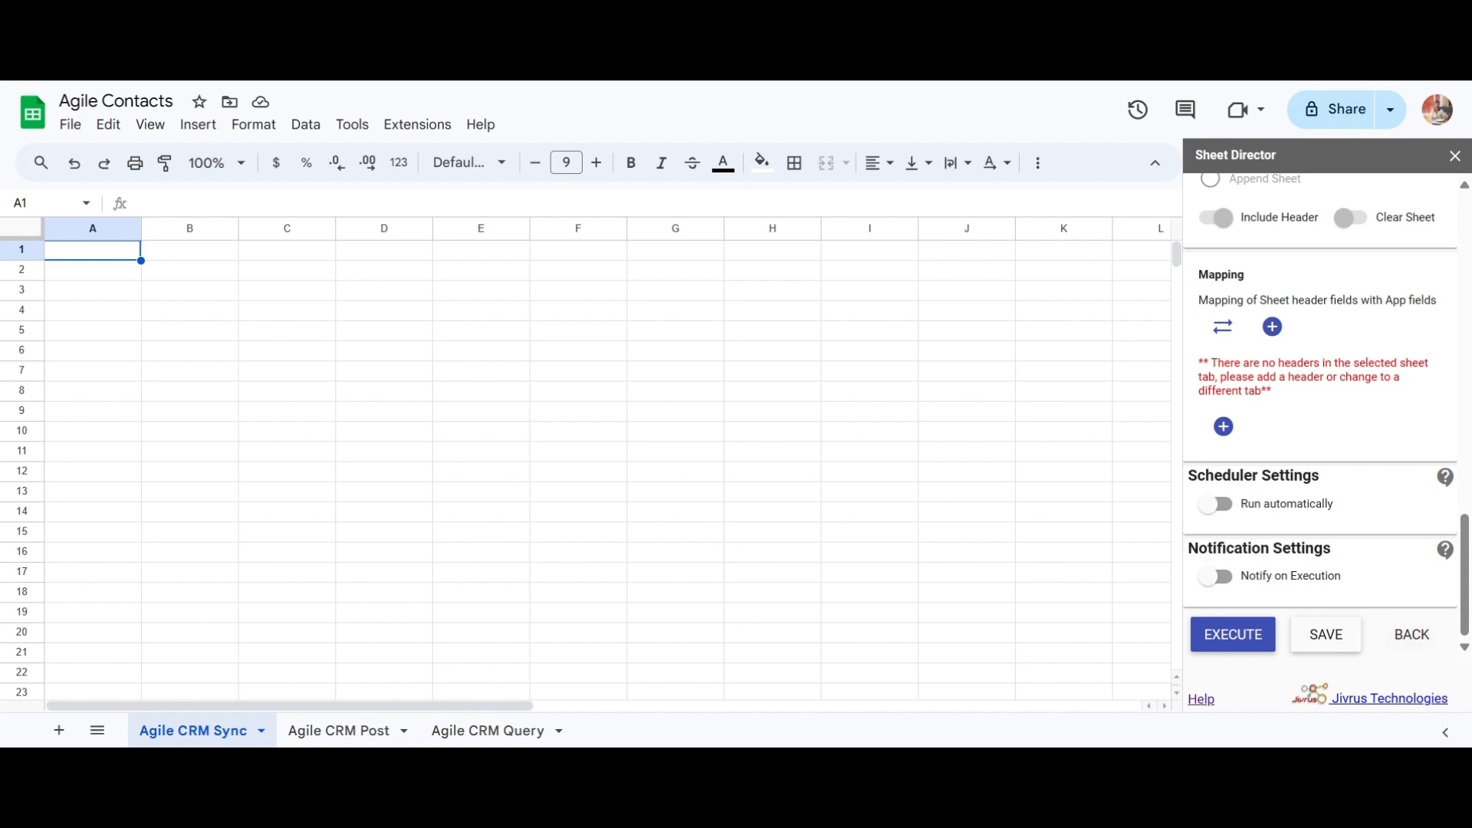
left_click(1235, 645)
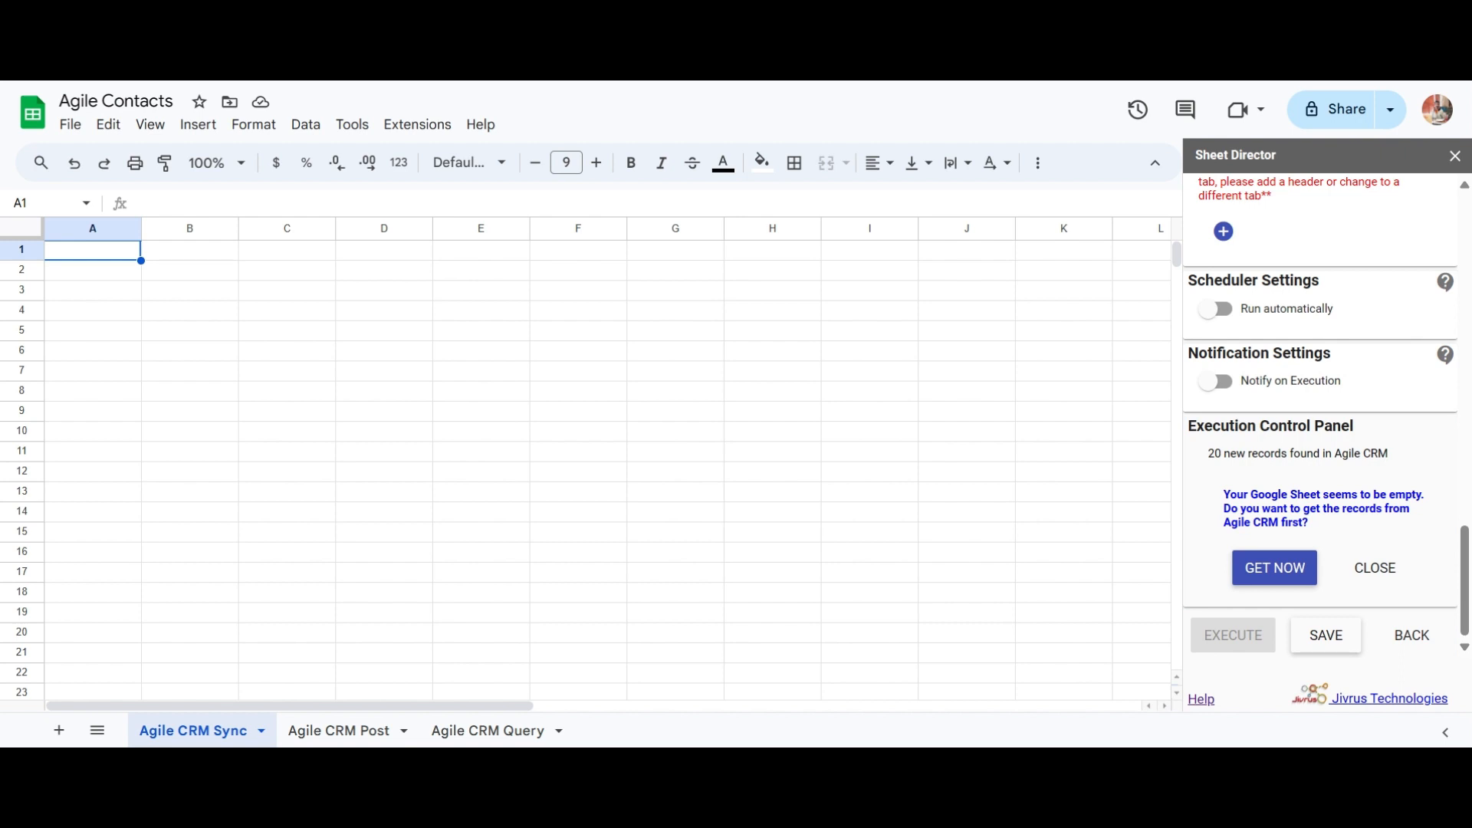
left_click(1261, 577)
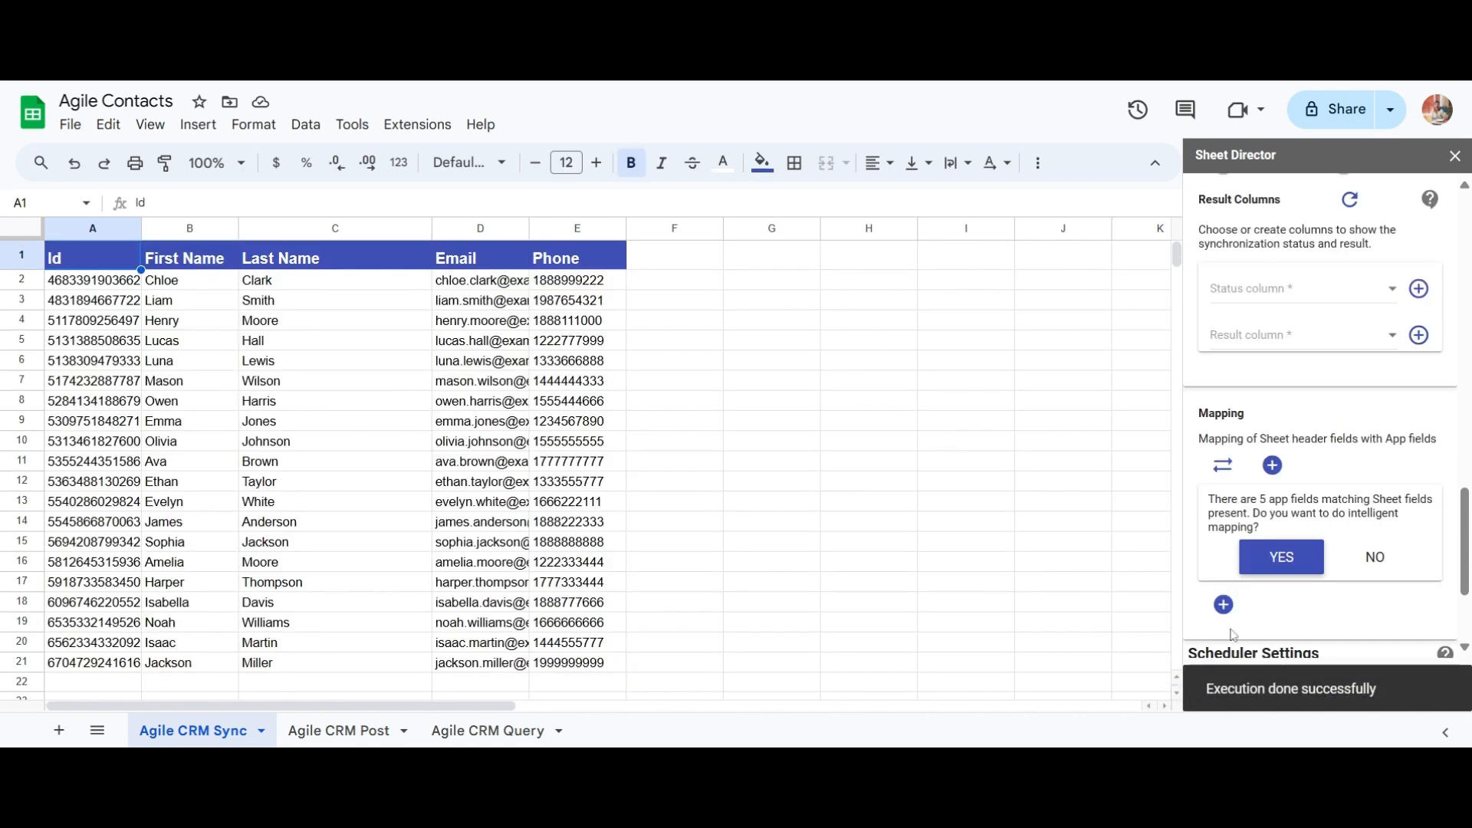
Create a new status column for the synchronization outcome, and execute the service to synchronize the sheet's records to Agile CRM.
left_click(1418, 292)
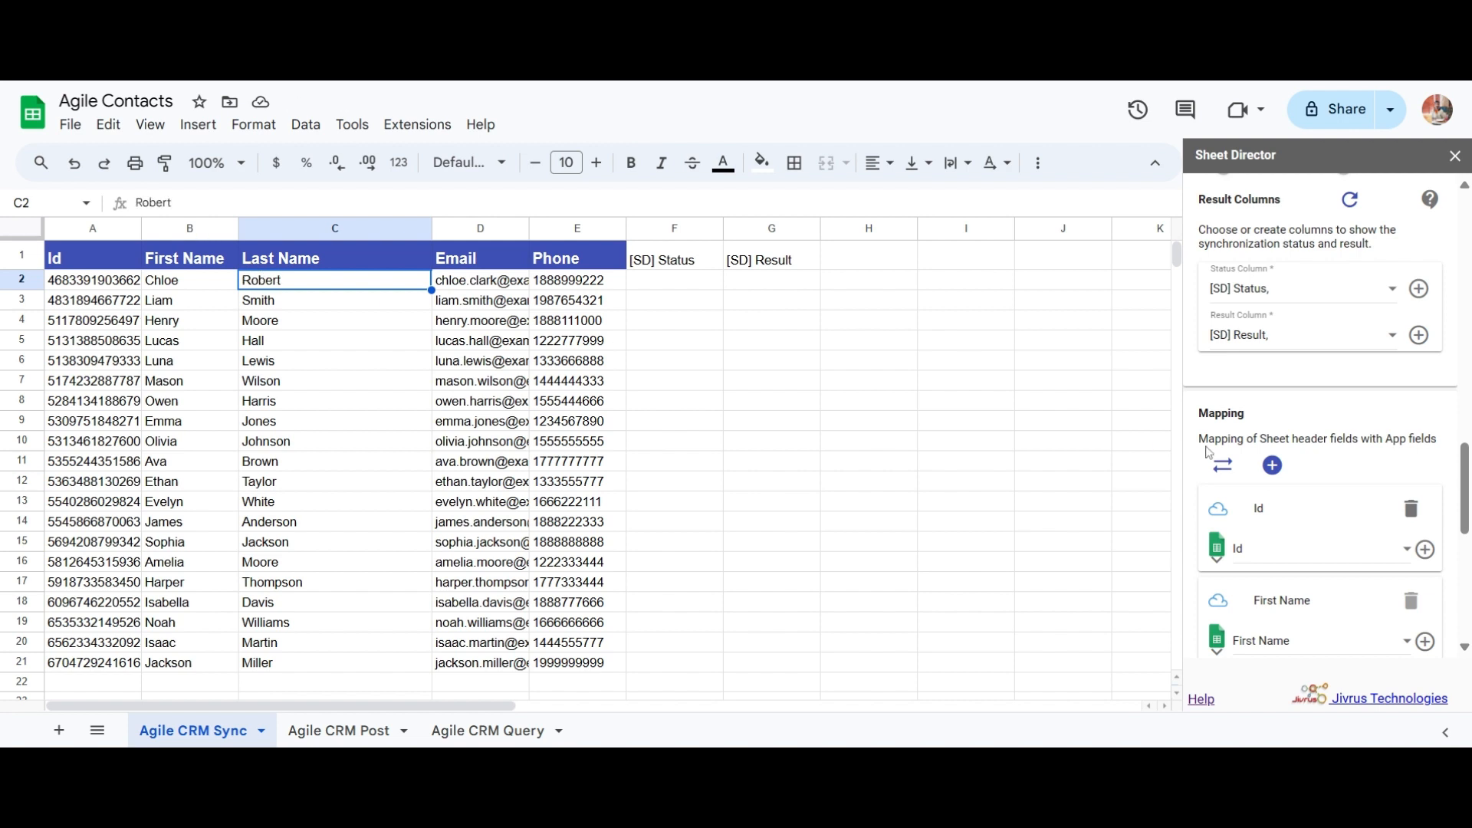
scroll(1227, 537, "down", 10)
left_click(1250, 649)
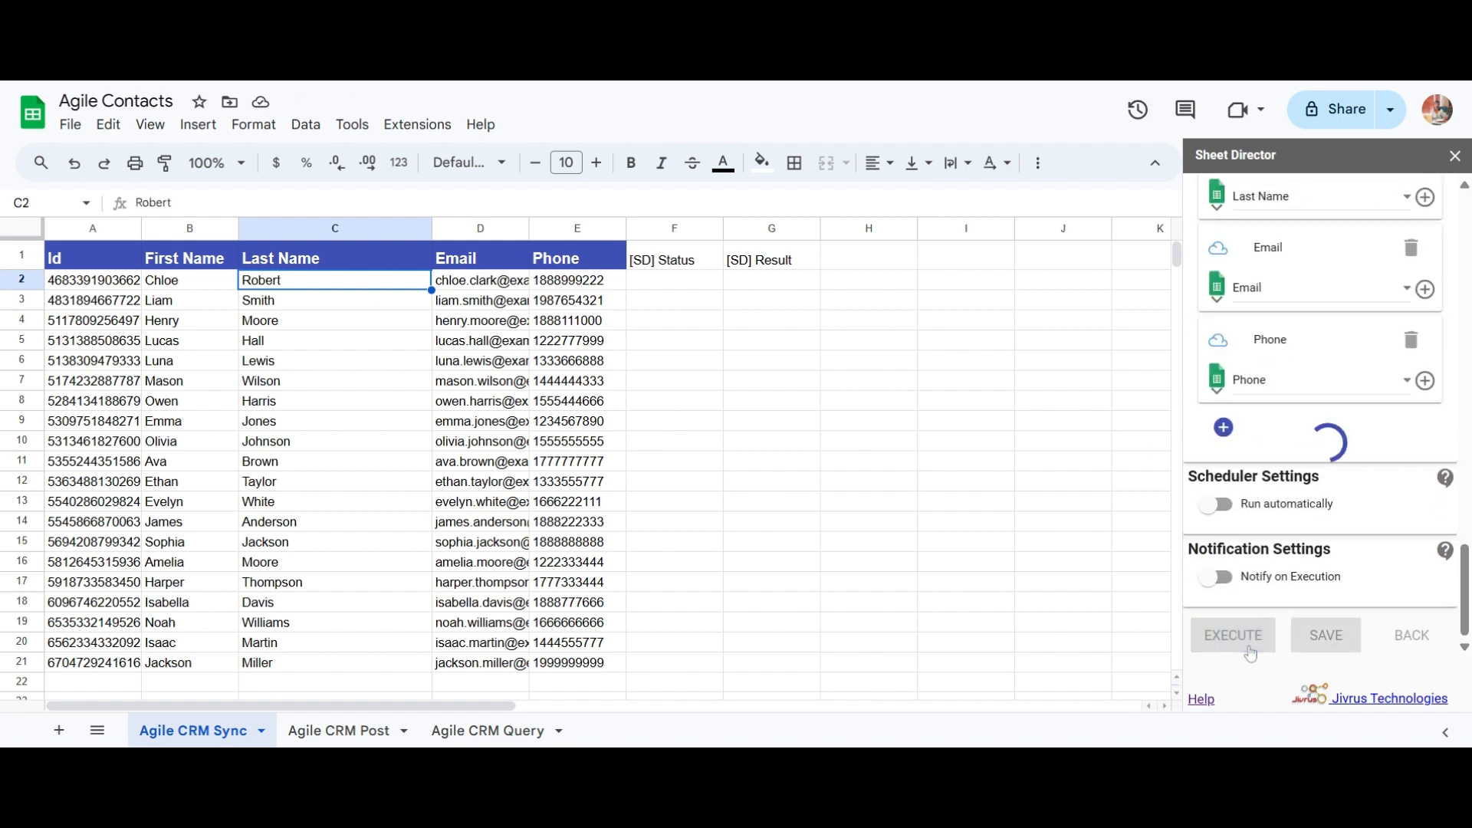
scroll(1321, 460, "down", 2)
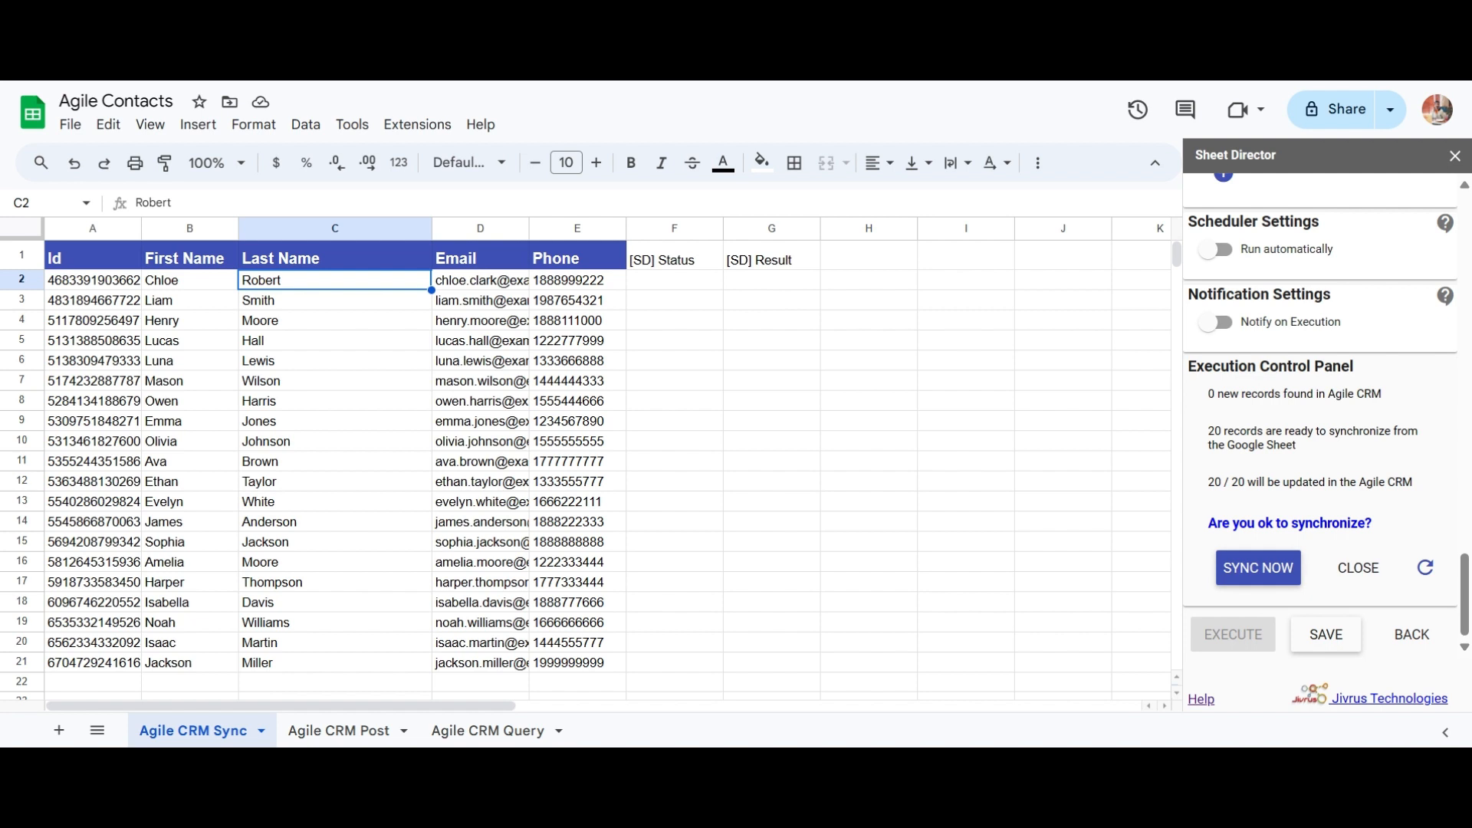
left_click(1244, 576)
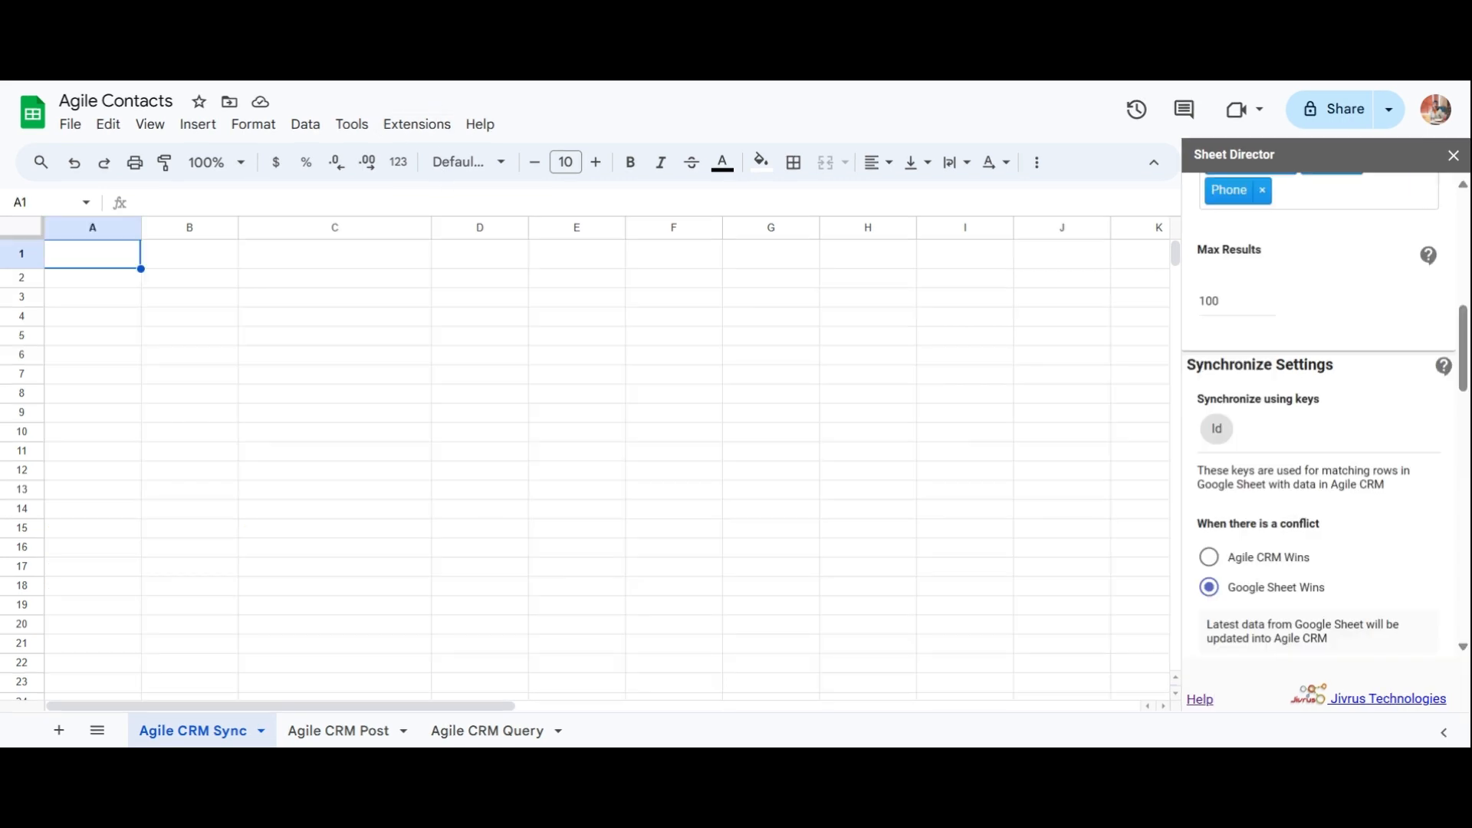
Let Agile CRM win when there is a conflict, and keep Agile CRM Sync as the sheet to synchronize with.
left_click(1209, 558)
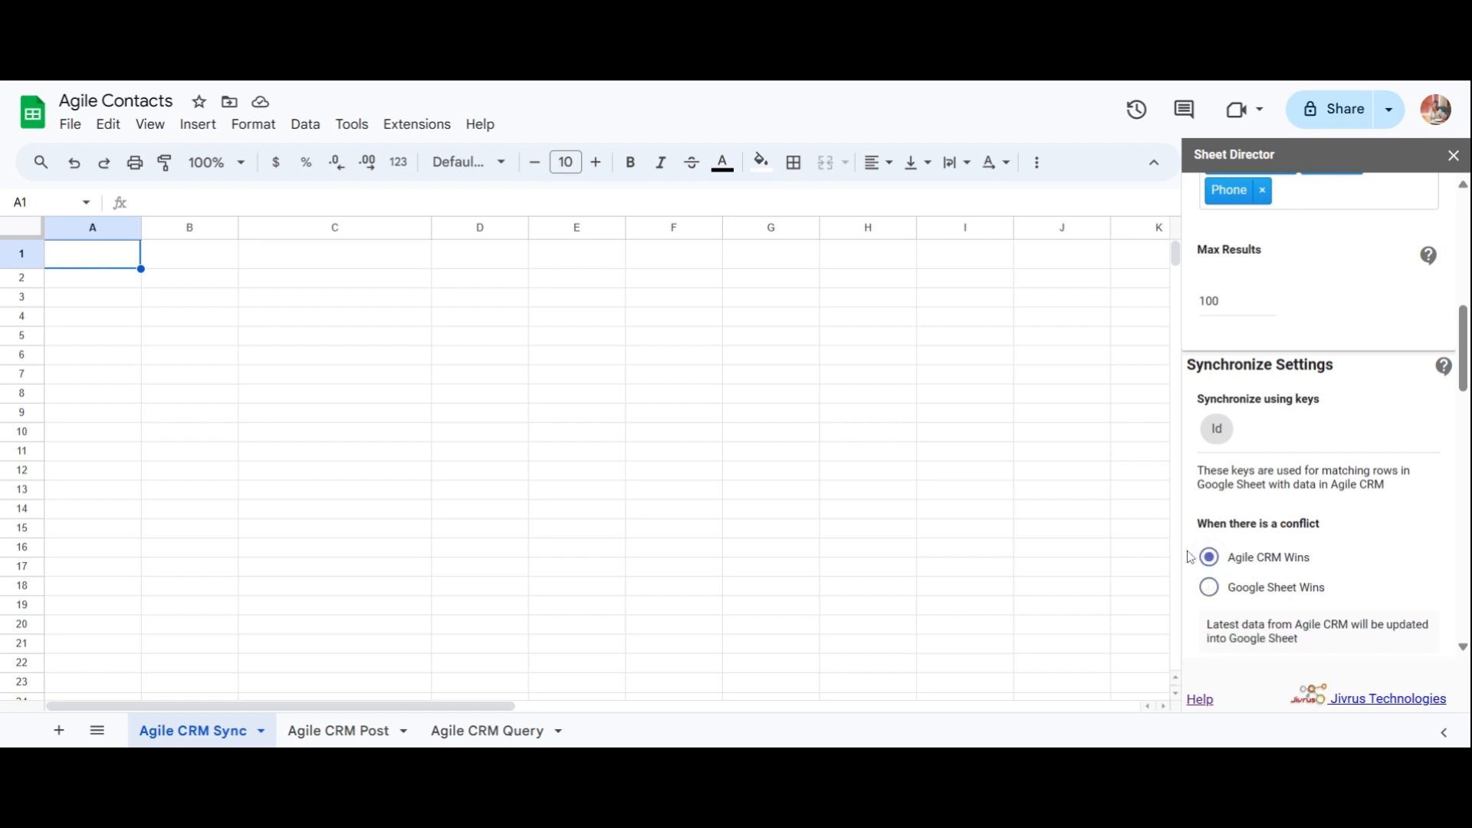
scroll(1304, 383, "down", 5)
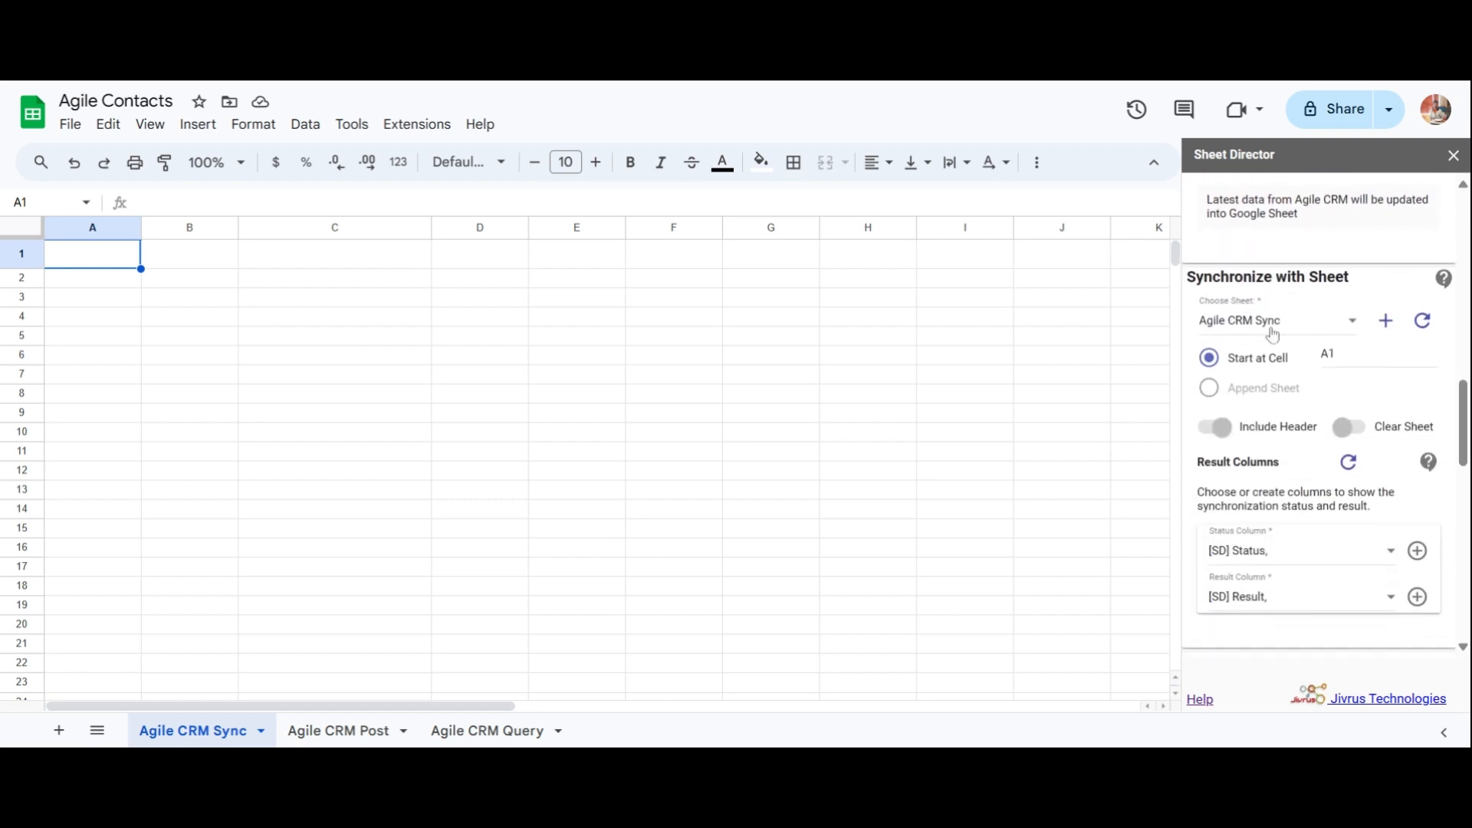
left_click(1273, 330)
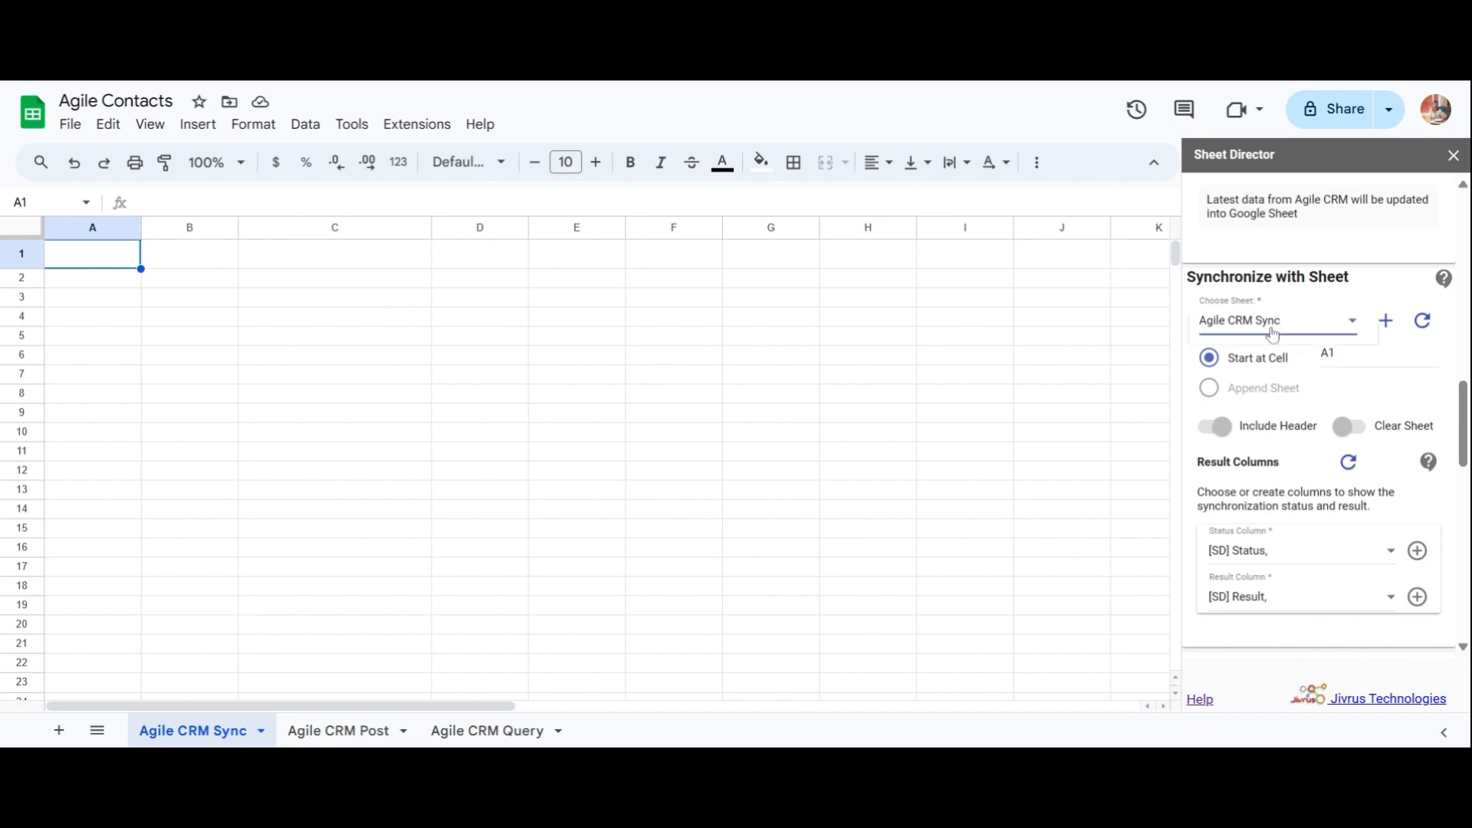
left_click(1273, 330)
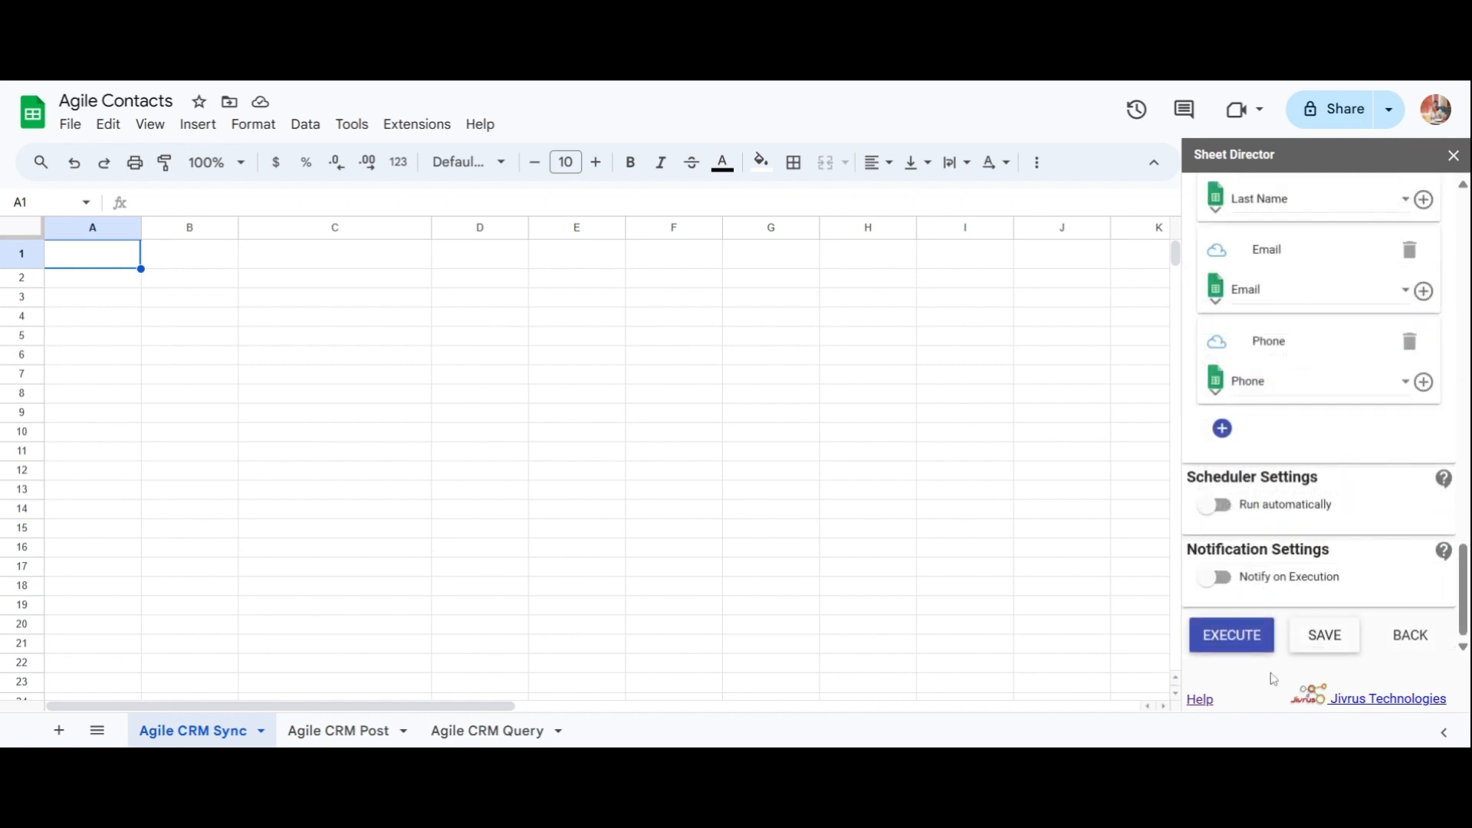
Execute the service to get the Agile CRM records into the empty sheet, and create a new status column.
left_click(1224, 655)
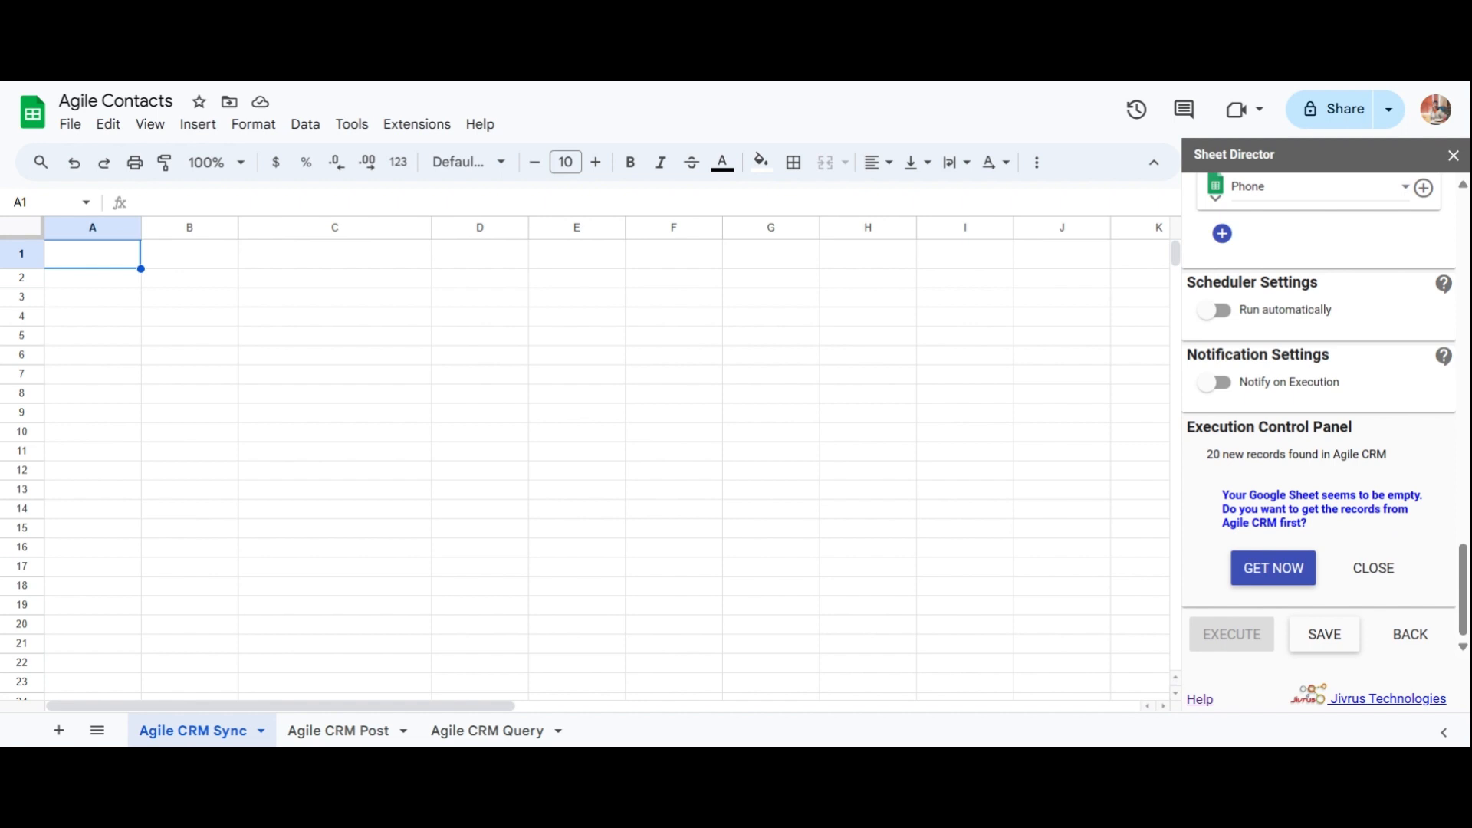
left_click(1247, 577)
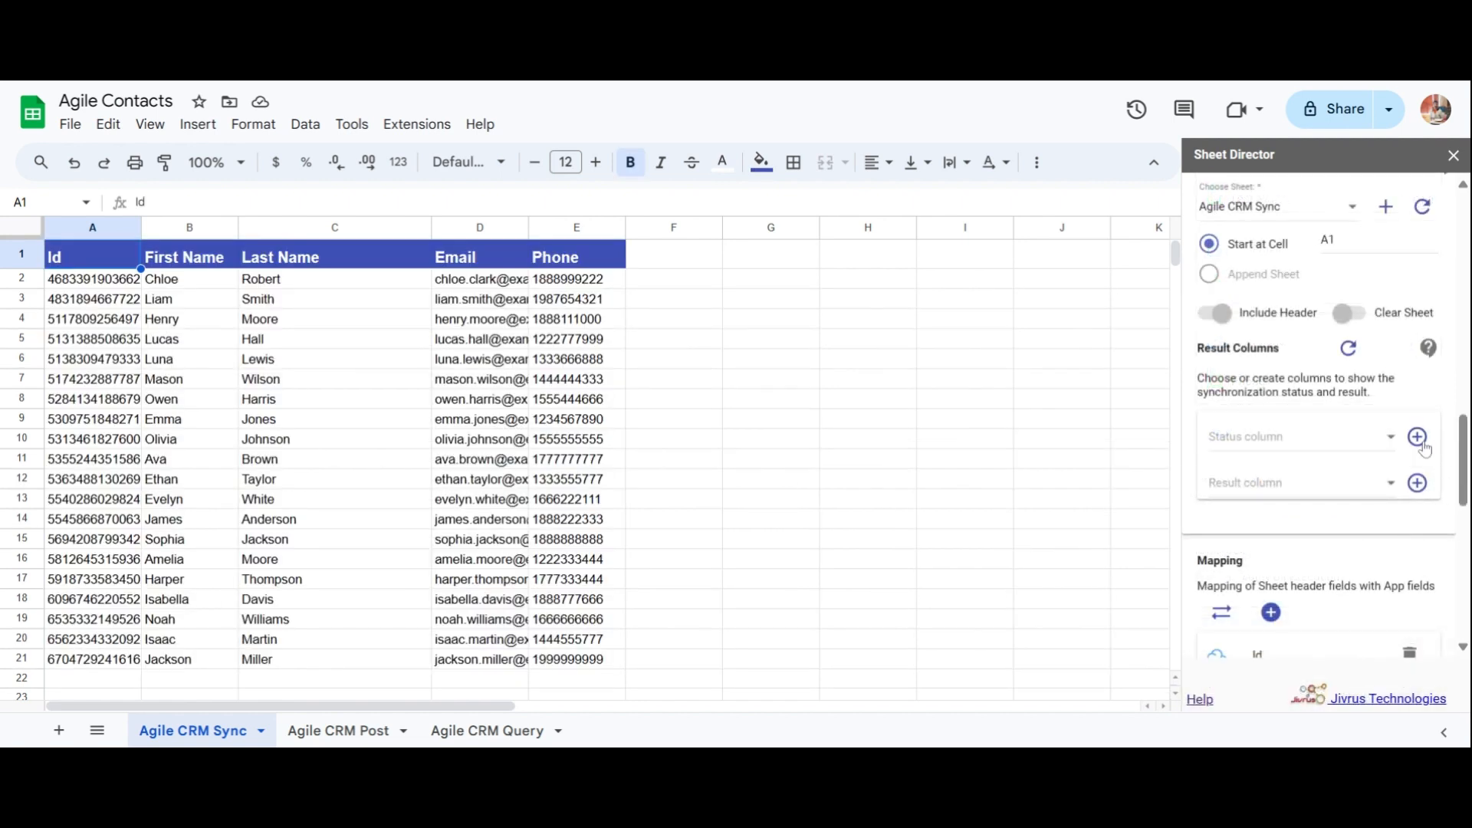
left_click(1420, 440)
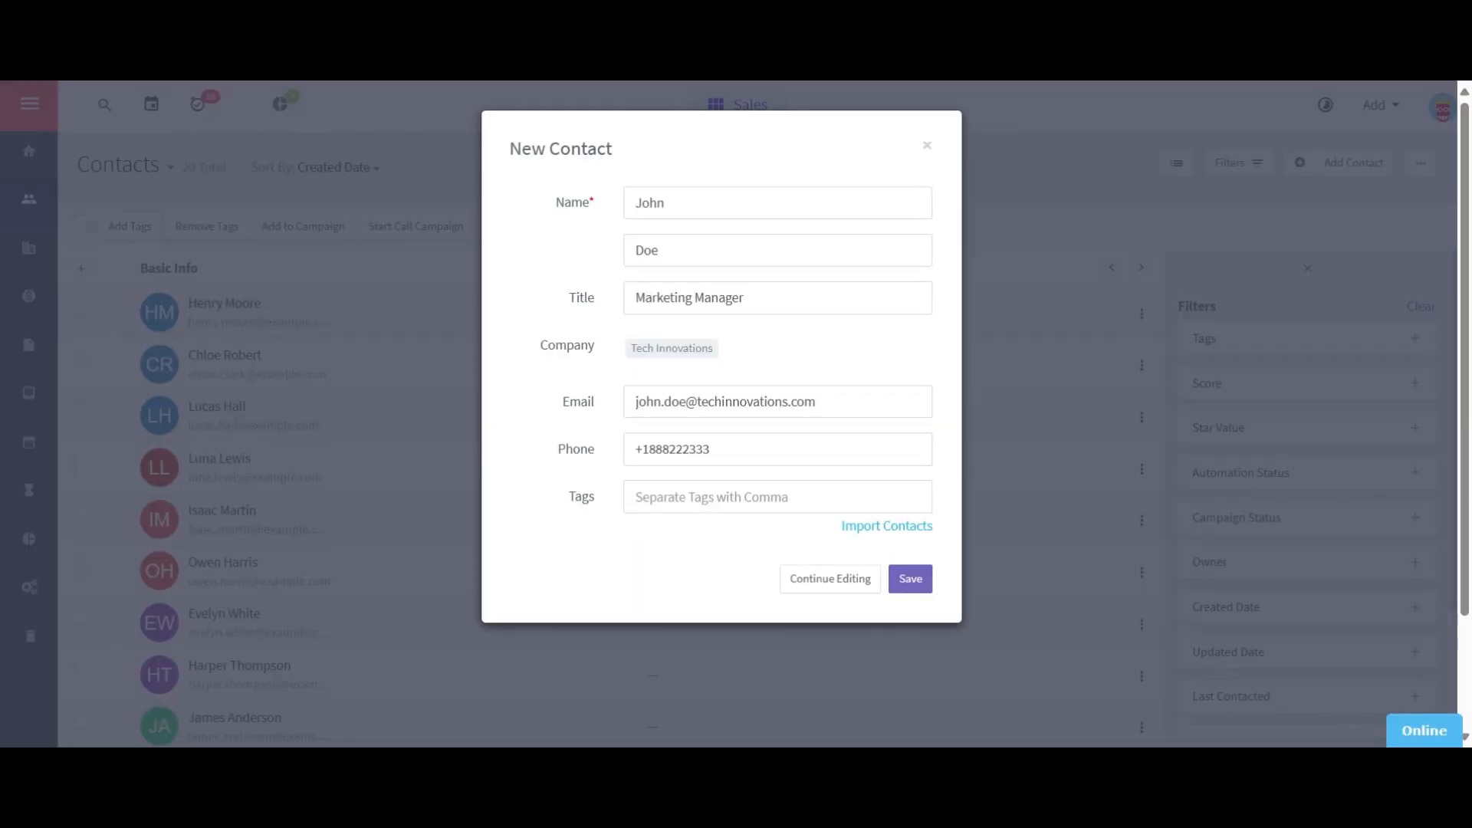
Save the new Tech Innovations contact in Agile CRM, and run the synchronization from Sheet Director in Google Sheets.
left_click(911, 581)
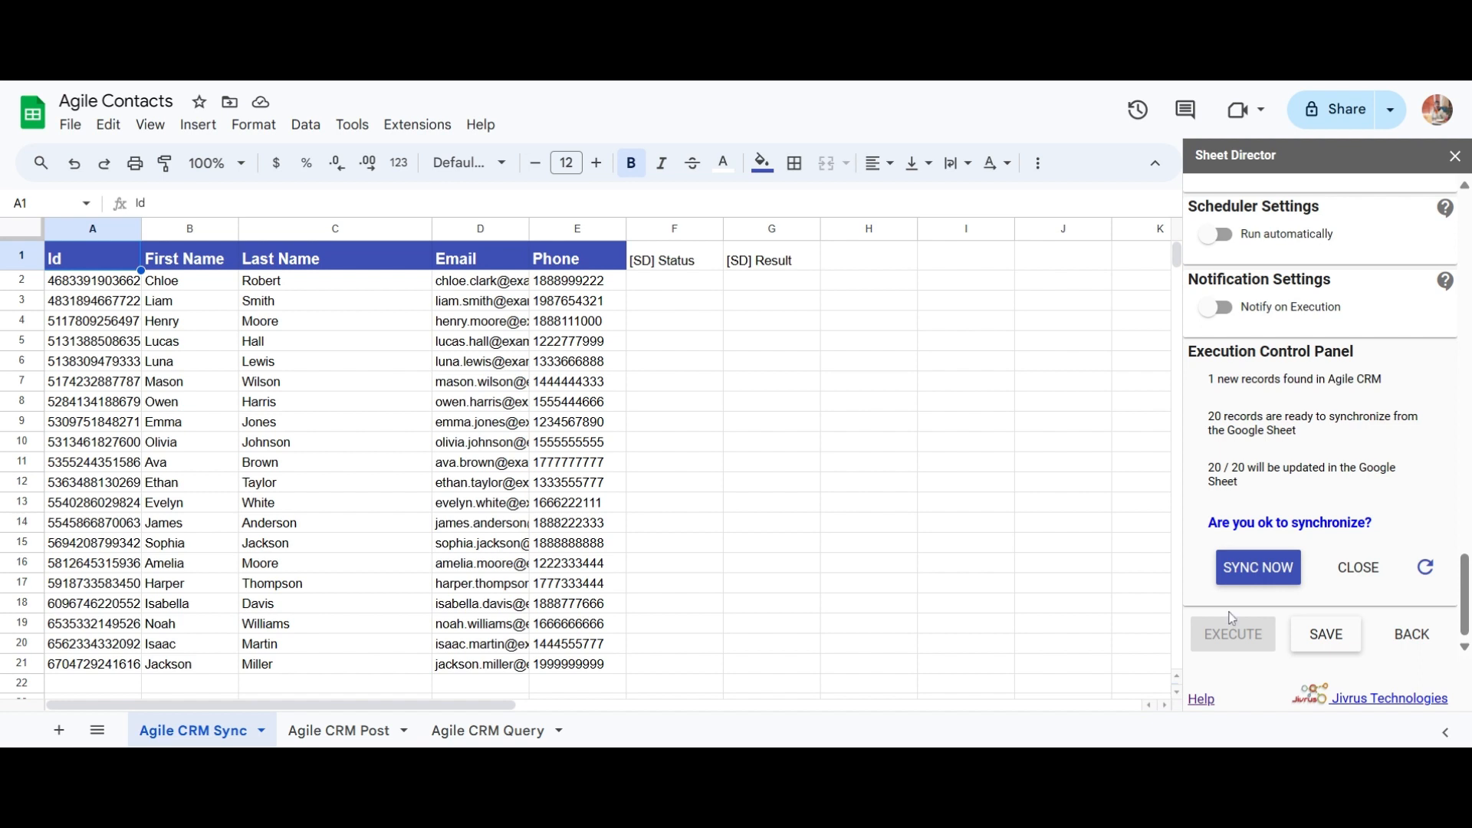
left_click(1231, 569)
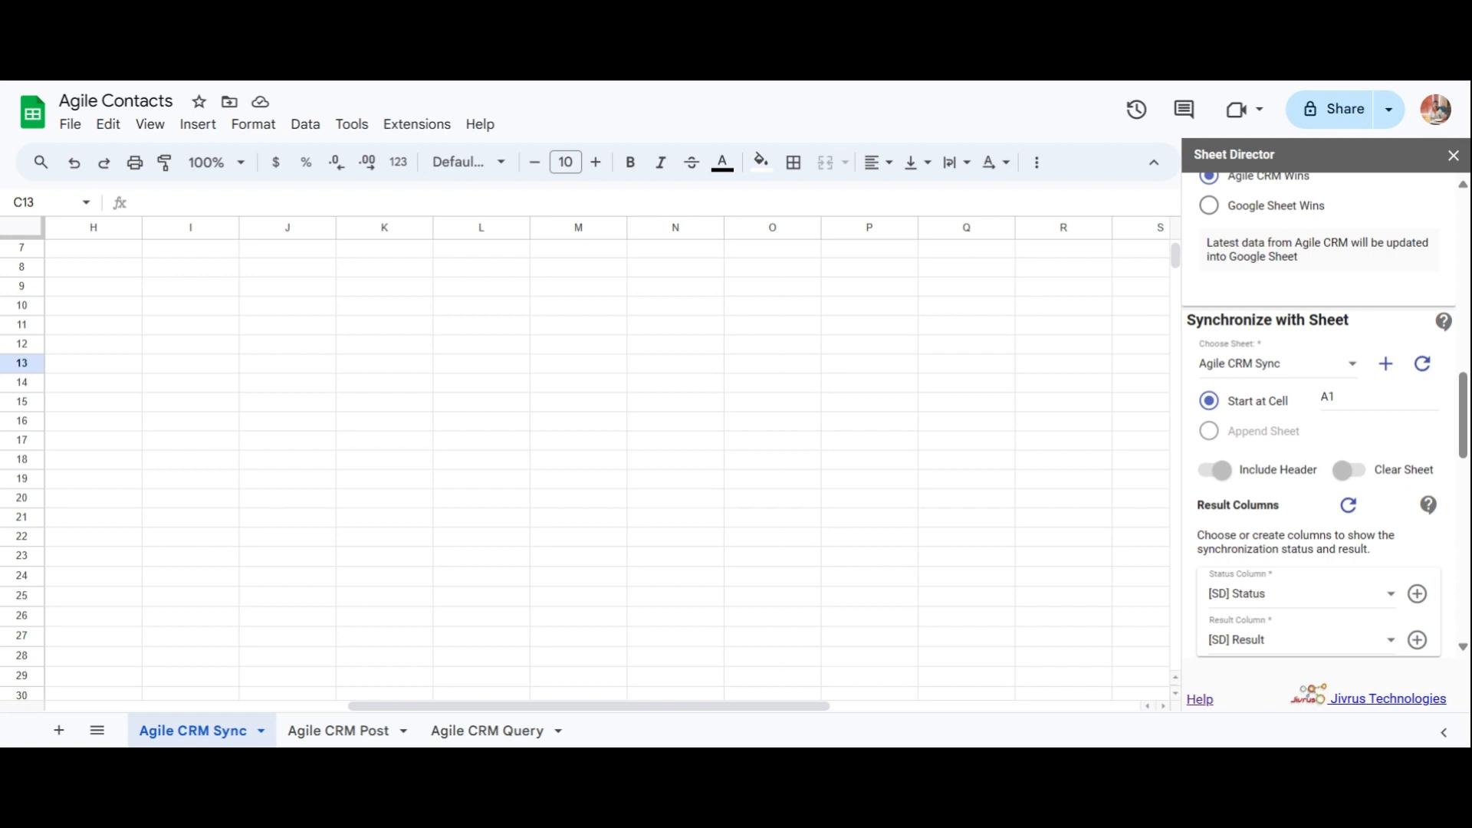
Change the synchronization start cell to H7, and execute the service to get the Agile CRM records into the empty sheet.
left_click(1321, 406)
double_click(1321, 407)
type("H7")
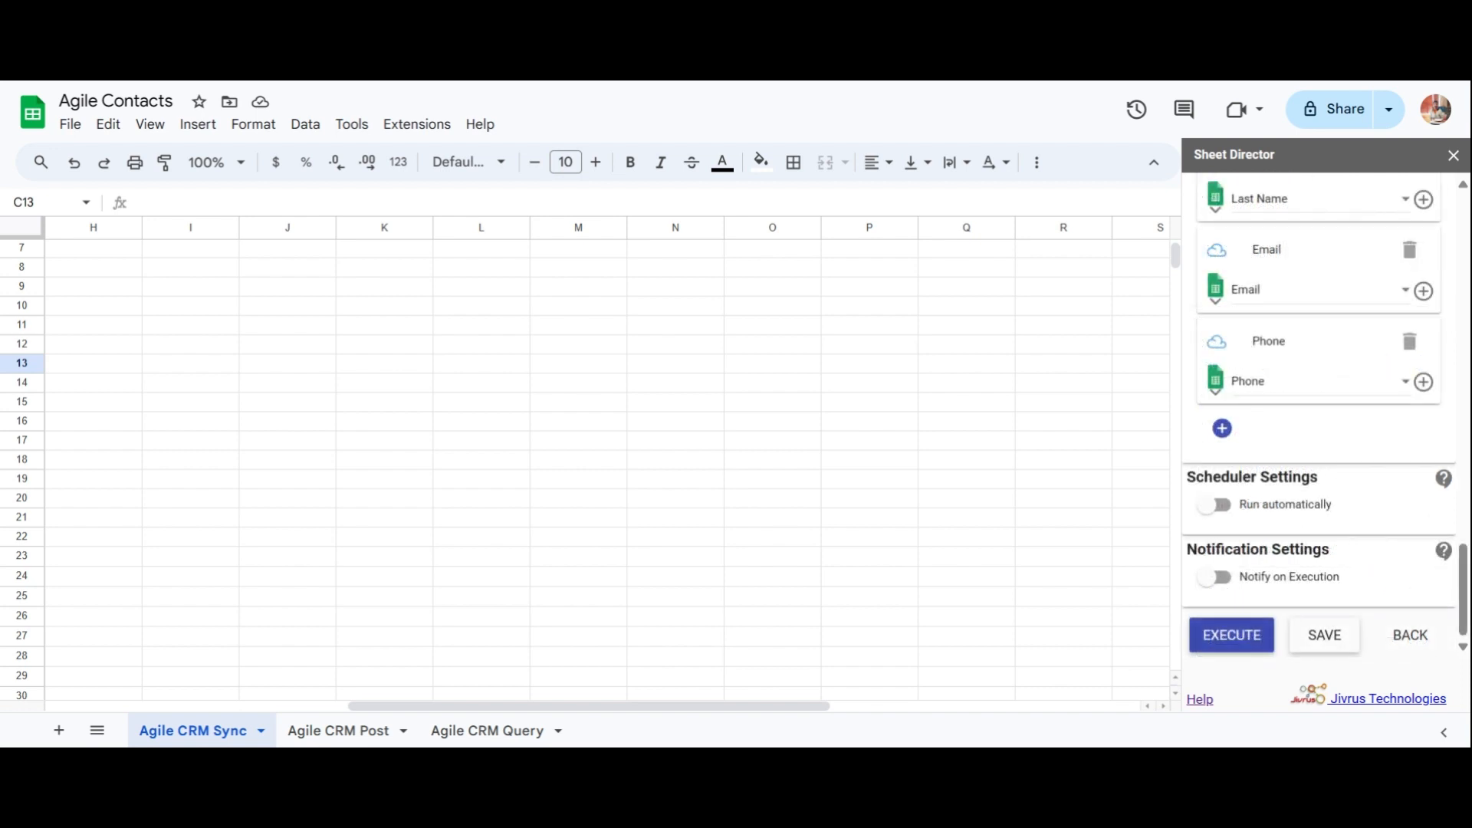
left_click(1231, 637)
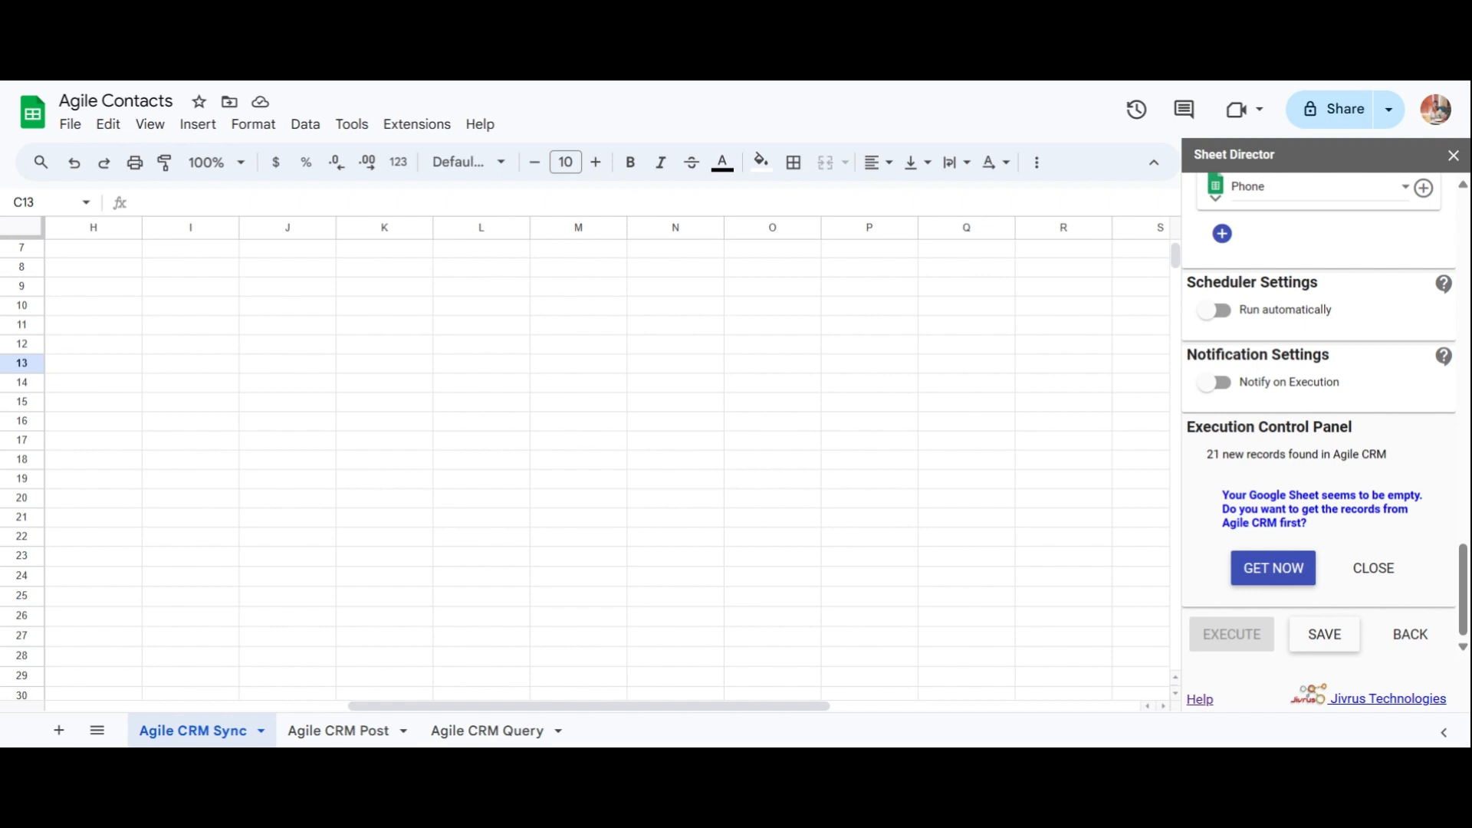
left_click(1243, 582)
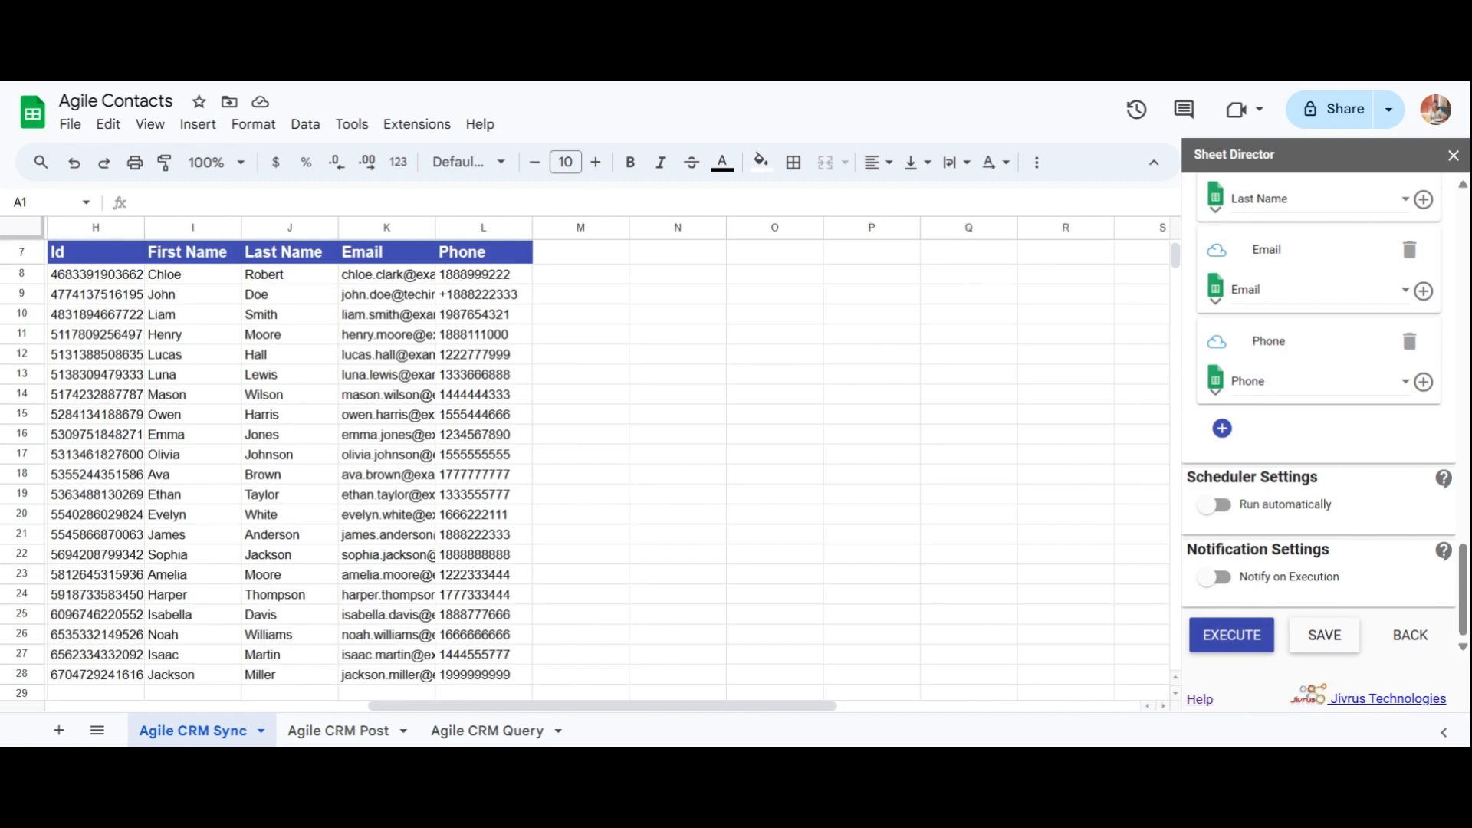
Execute the service again to synchronize the records in the table starting at cell H7 with Agile CRM.
left_click(1207, 641)
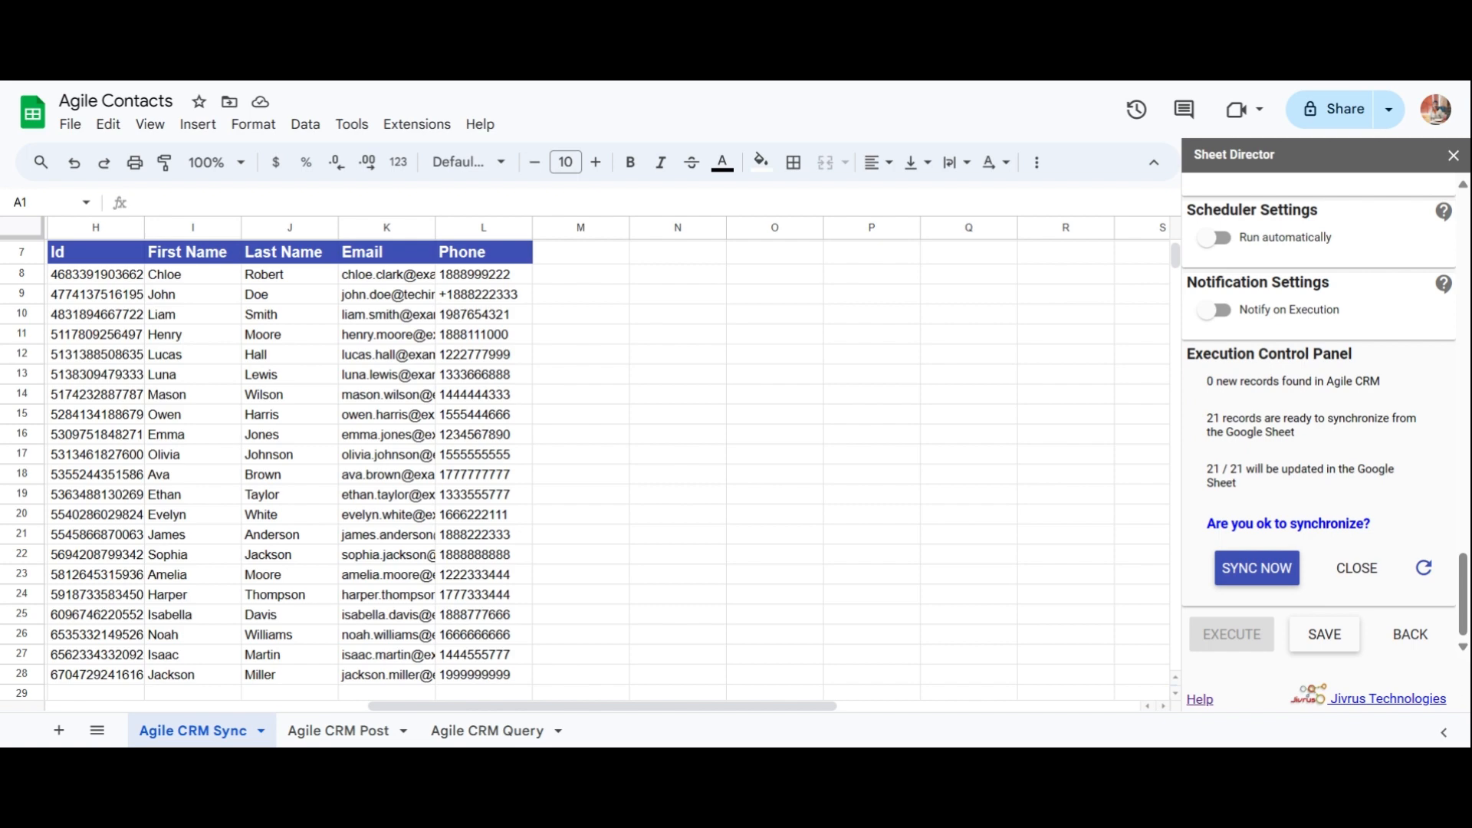
left_click(1220, 580)
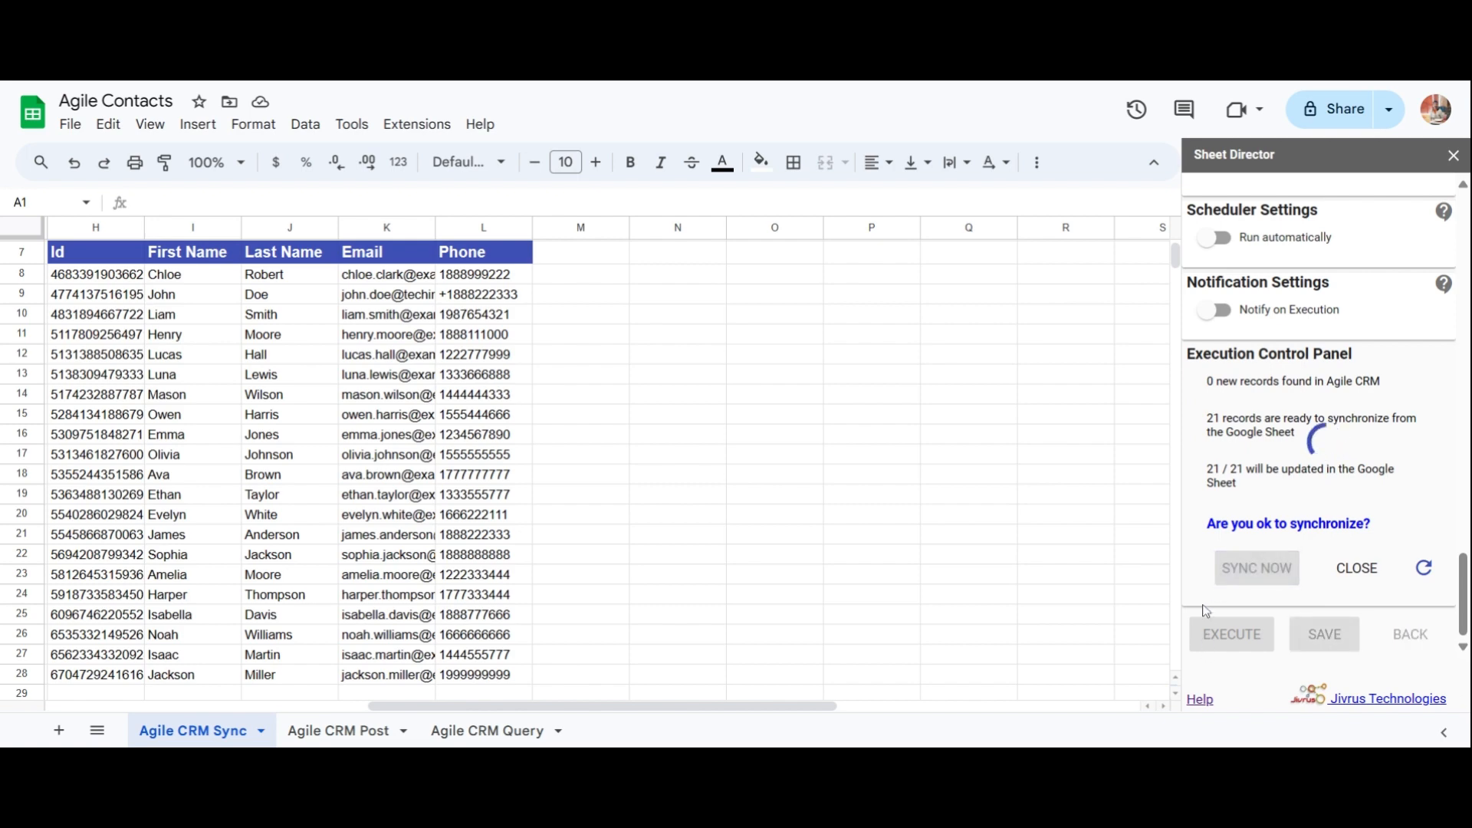